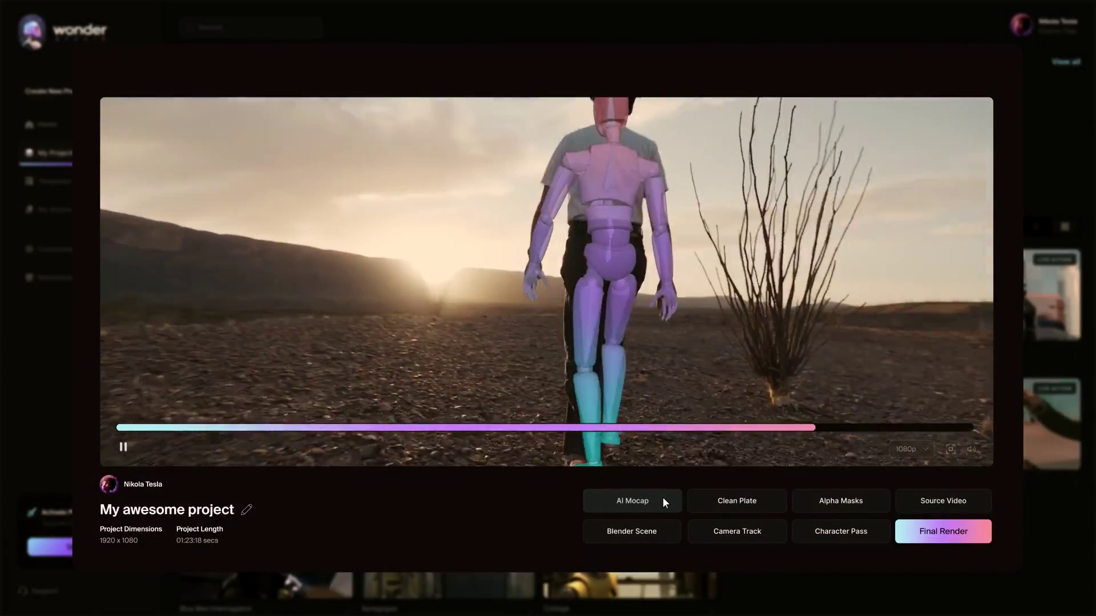
pyautogui.click(805, 504)
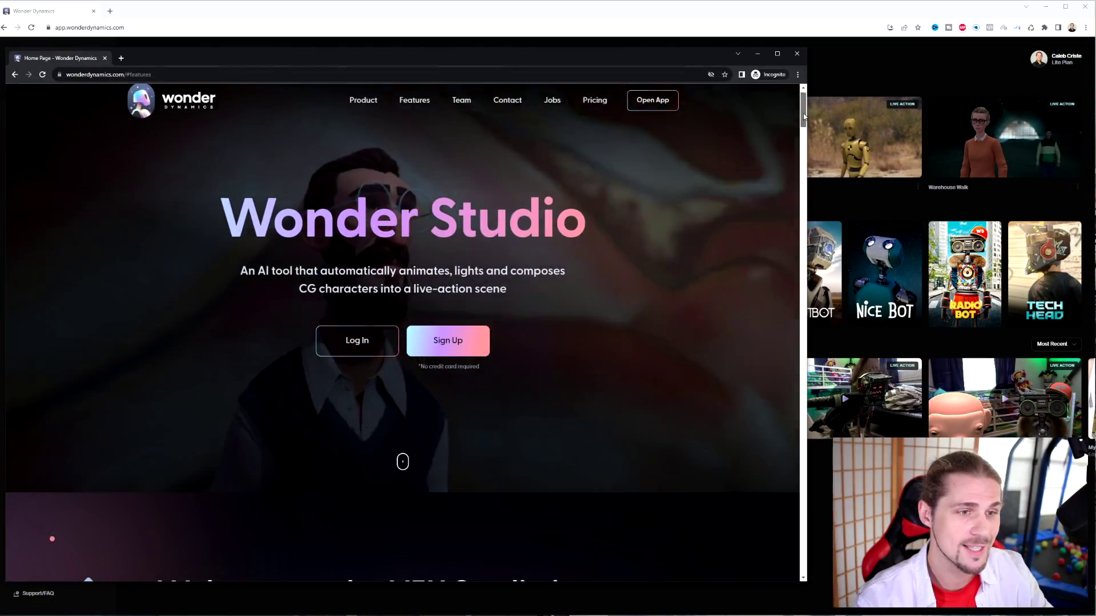
# - Look through the Wonder Dynamics home page down to the Wonder Studio product demo and play the video
pyautogui.scroll(-4, 803, 131)
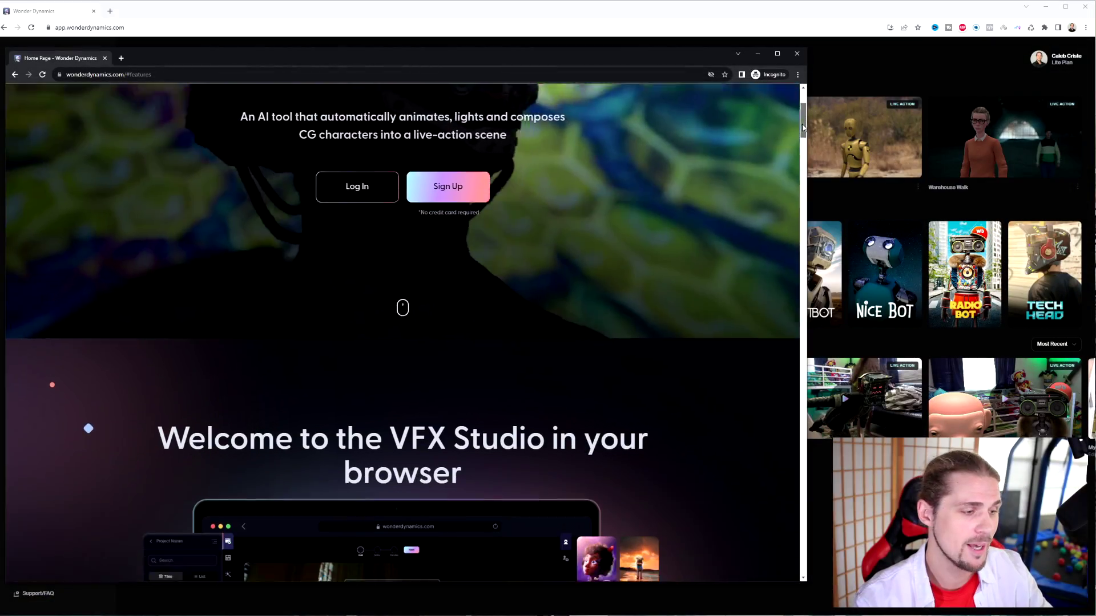
pyautogui.moveTo(803, 131); pyautogui.dragTo(802, 147)
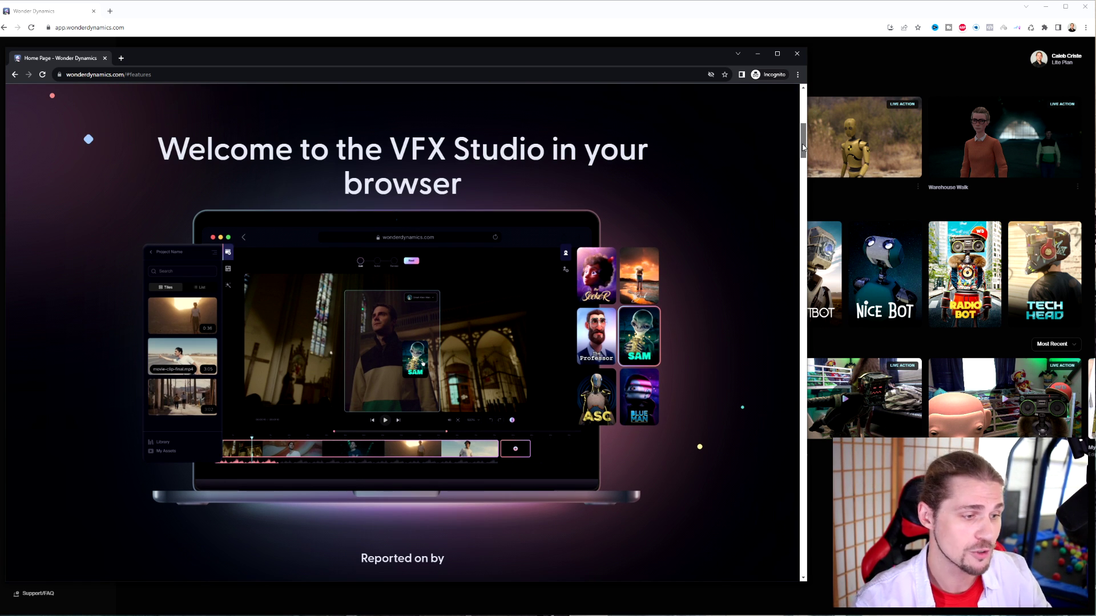
pyautogui.moveTo(802, 147); pyautogui.dragTo(802, 192)
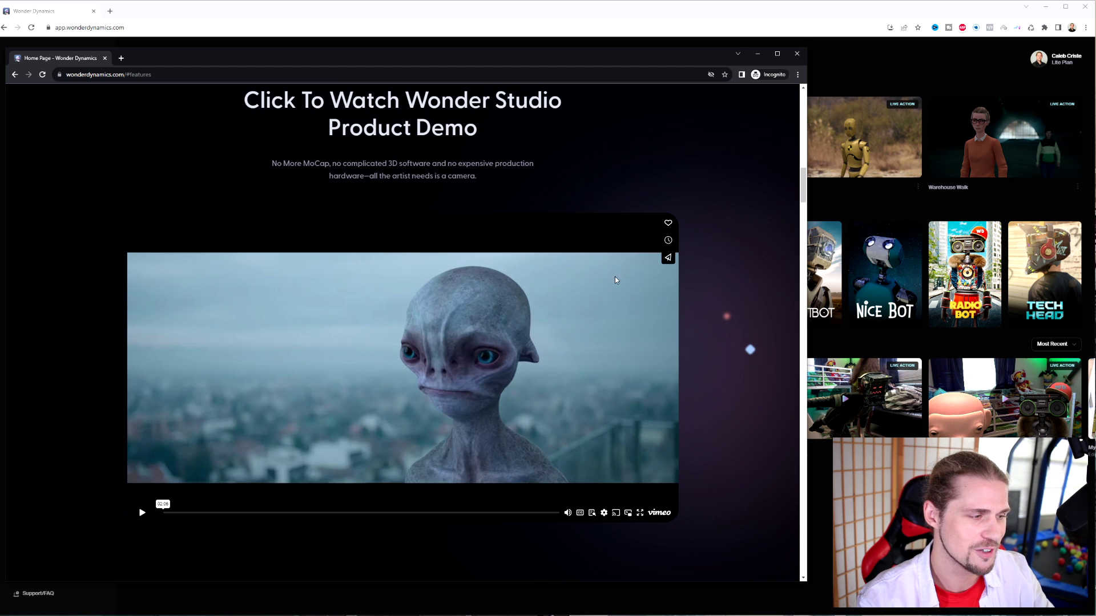
pyautogui.click(147, 515)
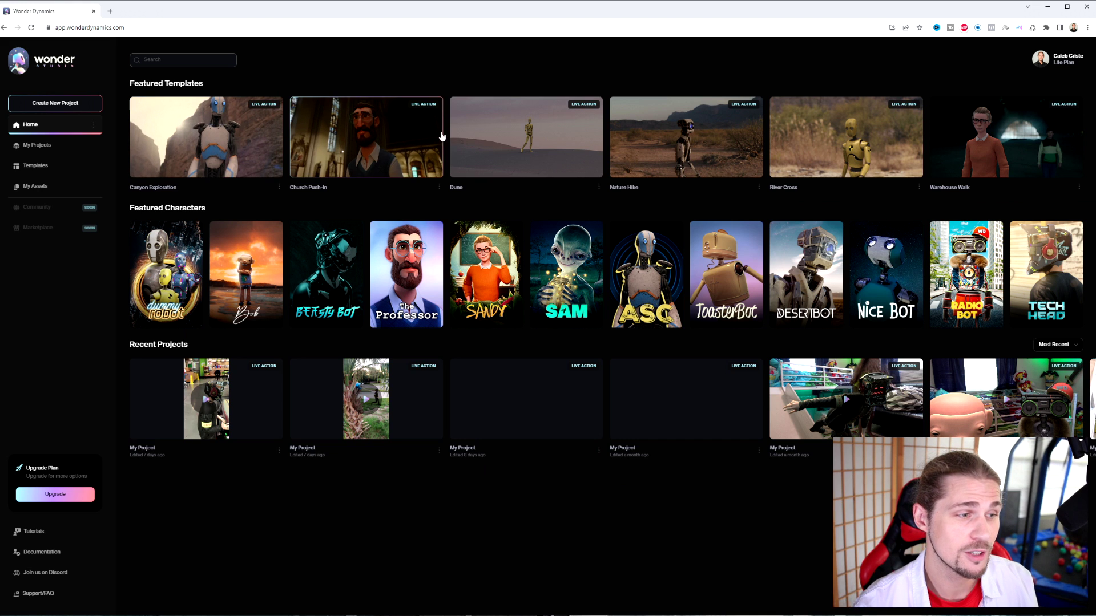
# - View the details of the Dune and Nature Hike featured templates and close both previews
pyautogui.click(487, 151)
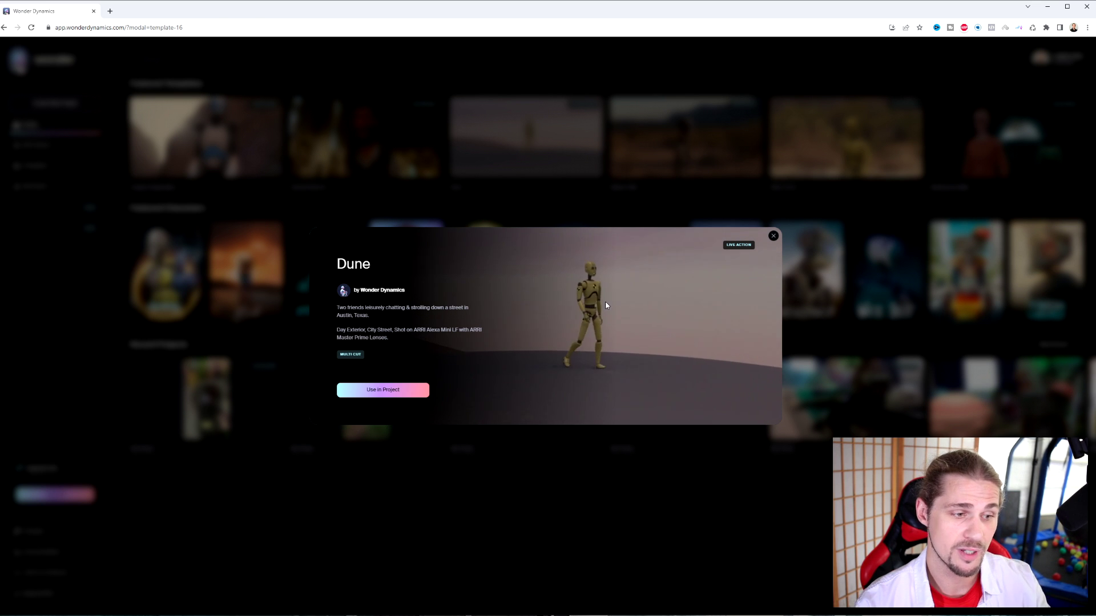
pyautogui.click(773, 236)
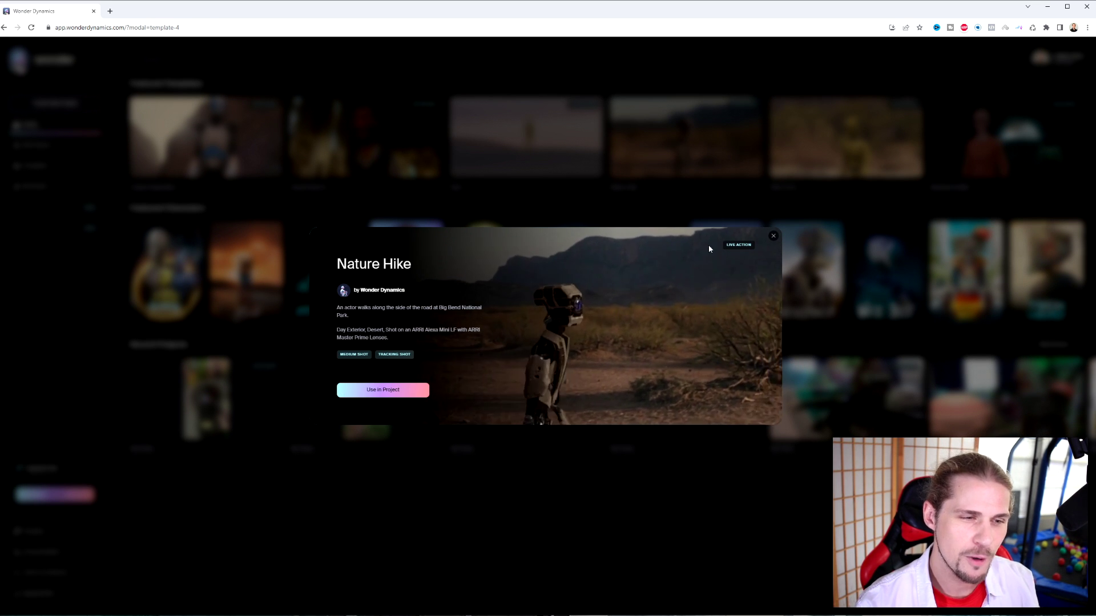
pyautogui.click(773, 238)
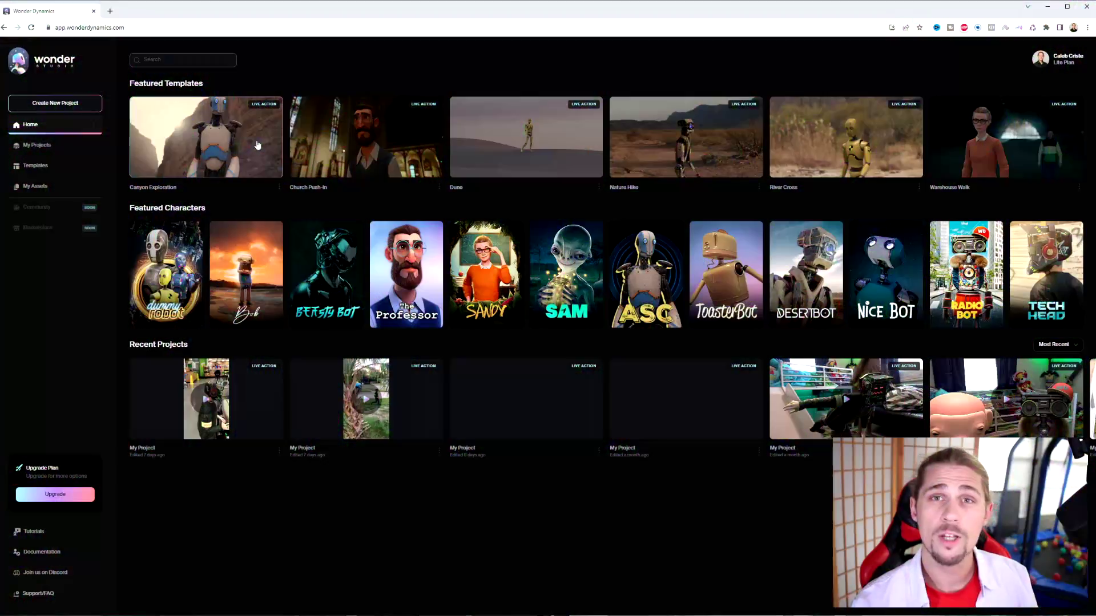
# - Create a new Live Action Easy project and add VID_20230901_193347.mp4 from the COOL KID folder
pyautogui.click(47, 103)
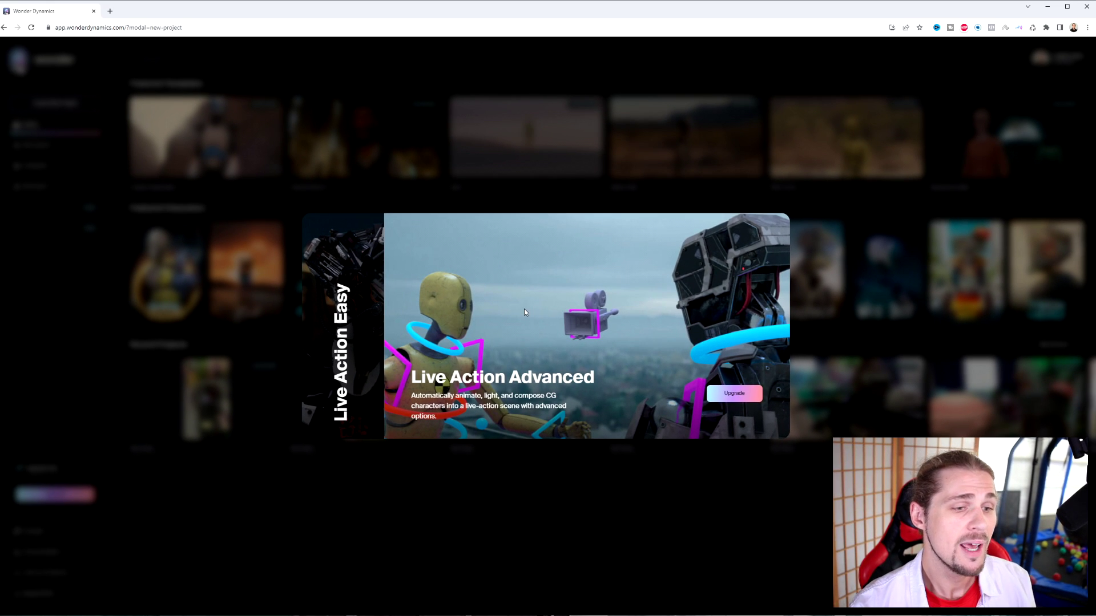
pyautogui.click(355, 269)
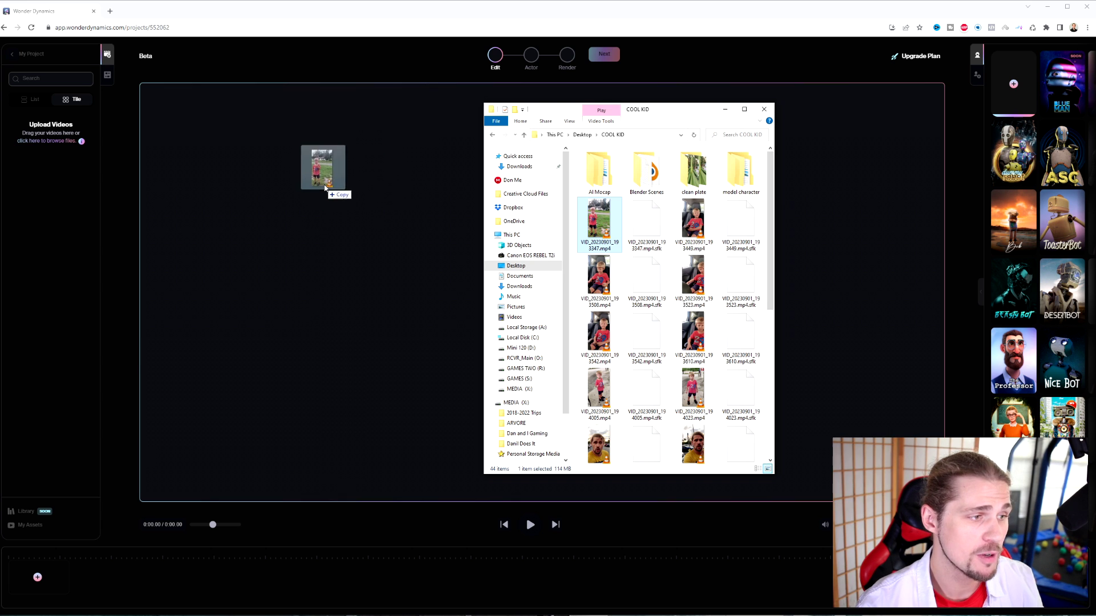
pyautogui.moveTo(325, 188); pyautogui.dragTo(398, 214)
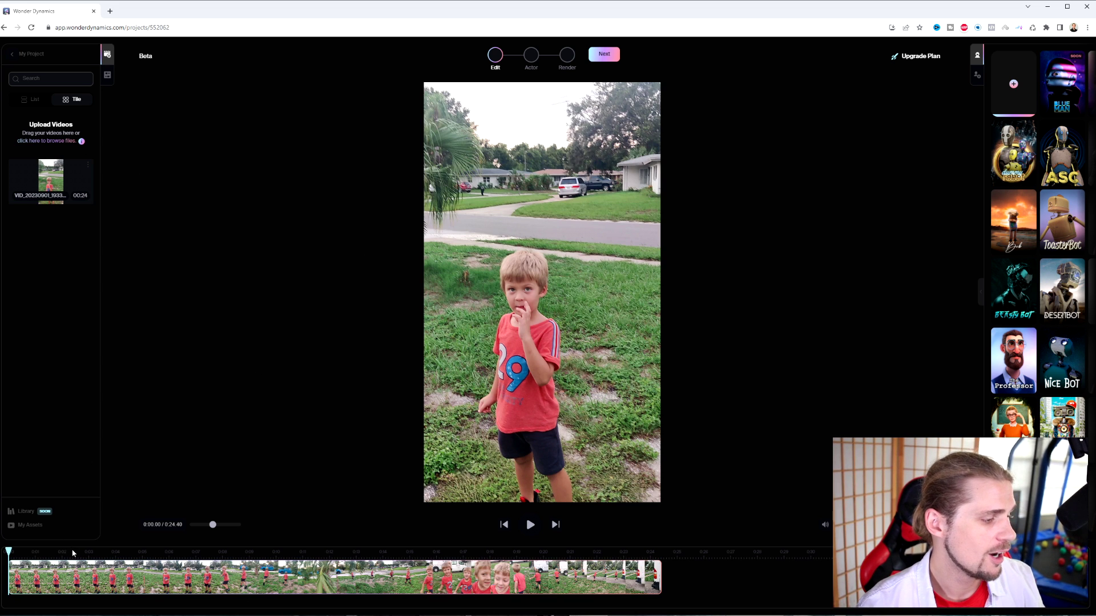
# - Review the clip, proceed to the Actor stage, and scan a frame showing the running boy for actors
pyautogui.moveTo(75, 555); pyautogui.dragTo(463, 555)
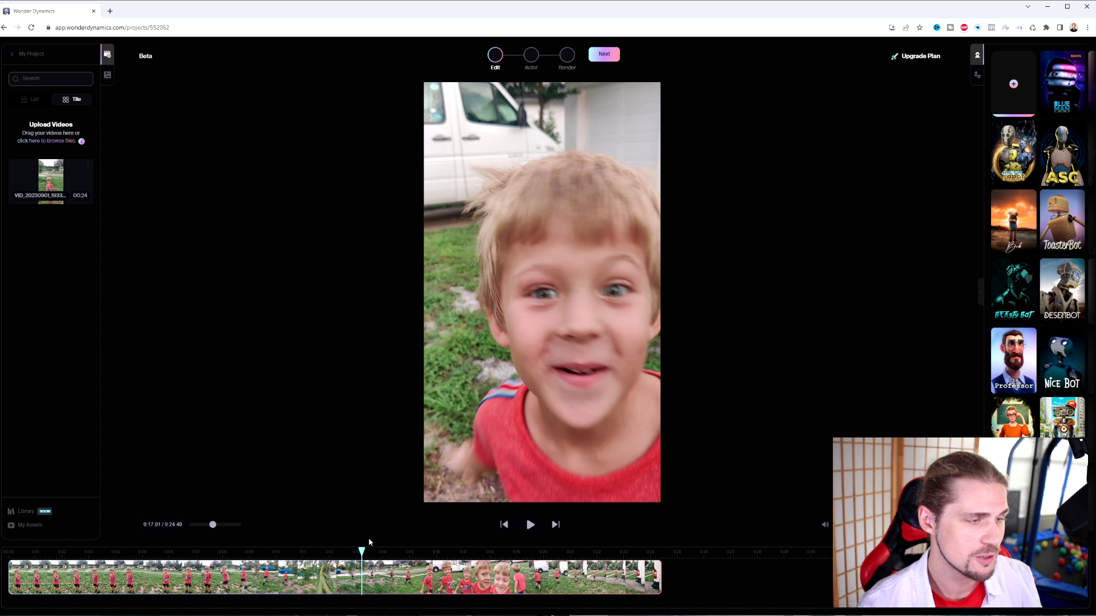
pyautogui.click(606, 55)
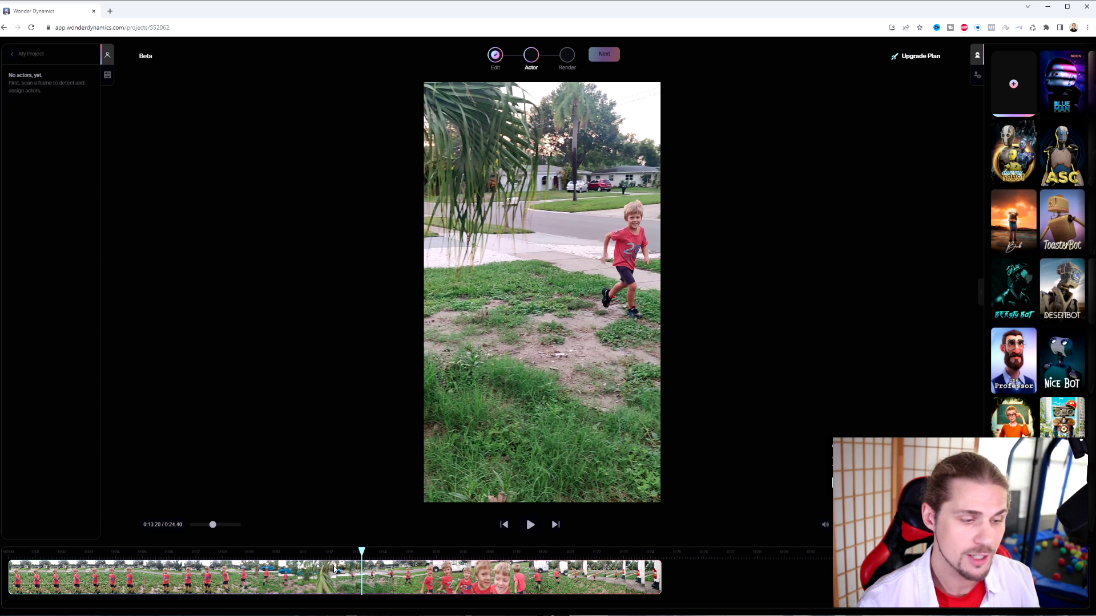
pyautogui.moveTo(300, 554); pyautogui.dragTo(354, 555)
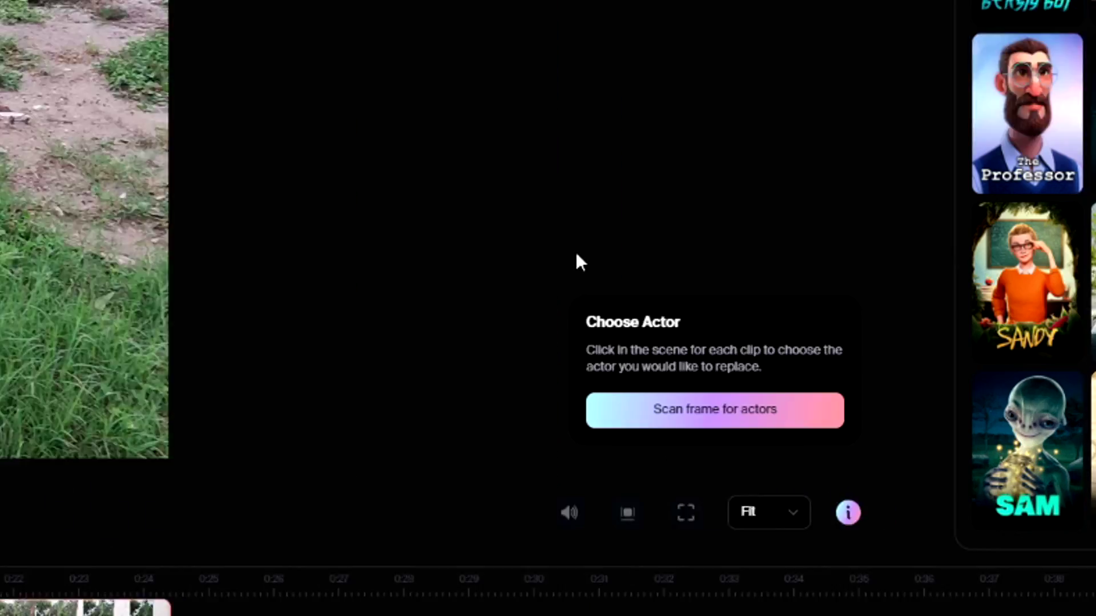
pyautogui.click(849, 482)
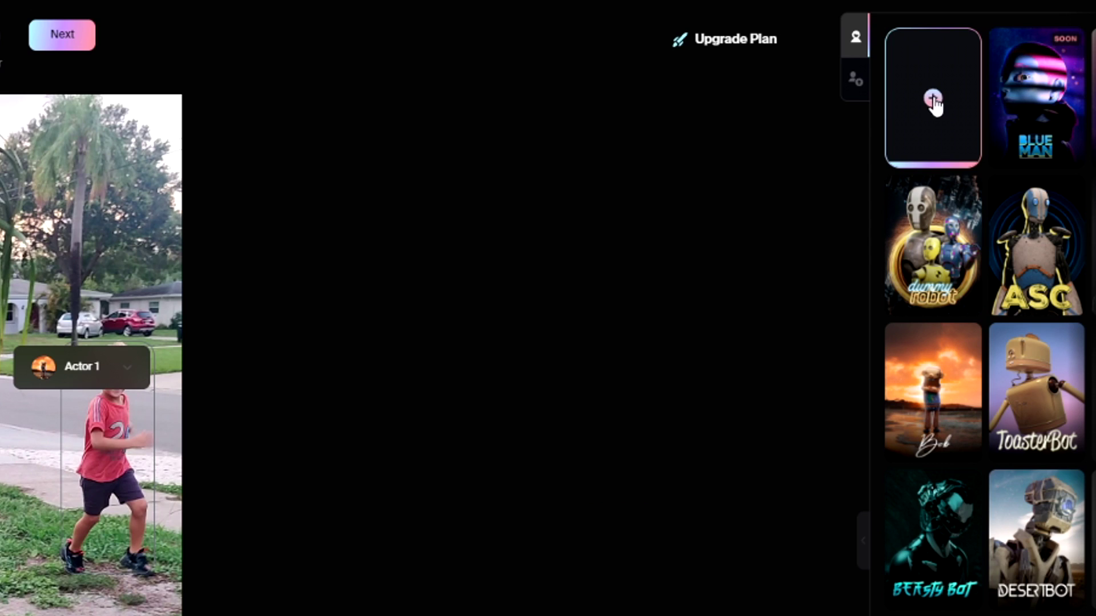
# - Look at the form for creating a custom character and close it without creating one
pyautogui.click(1015, 86)
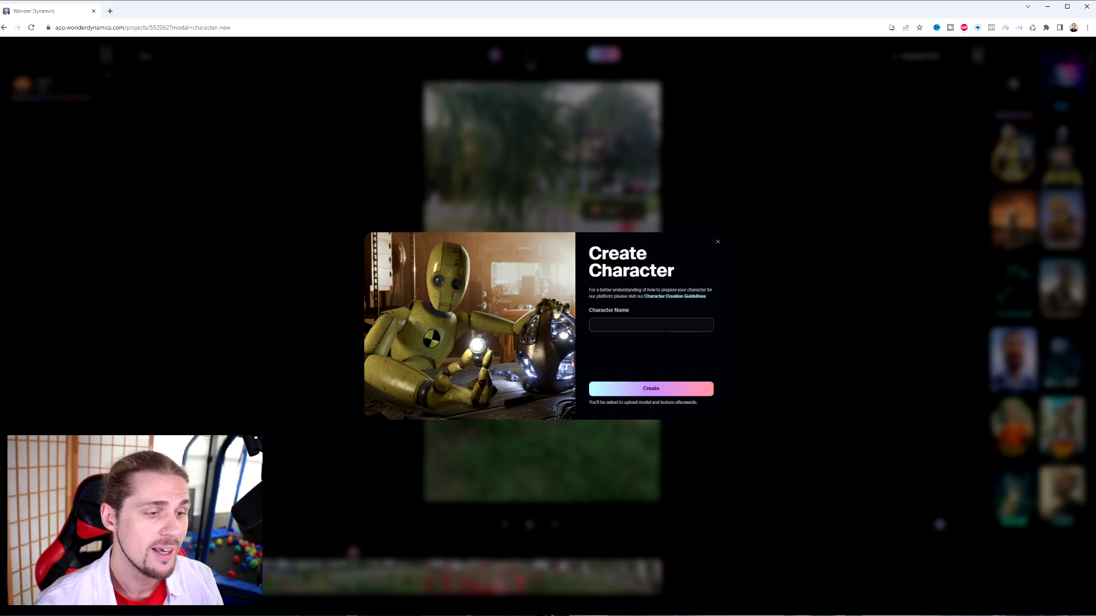
pyautogui.click(754, 298)
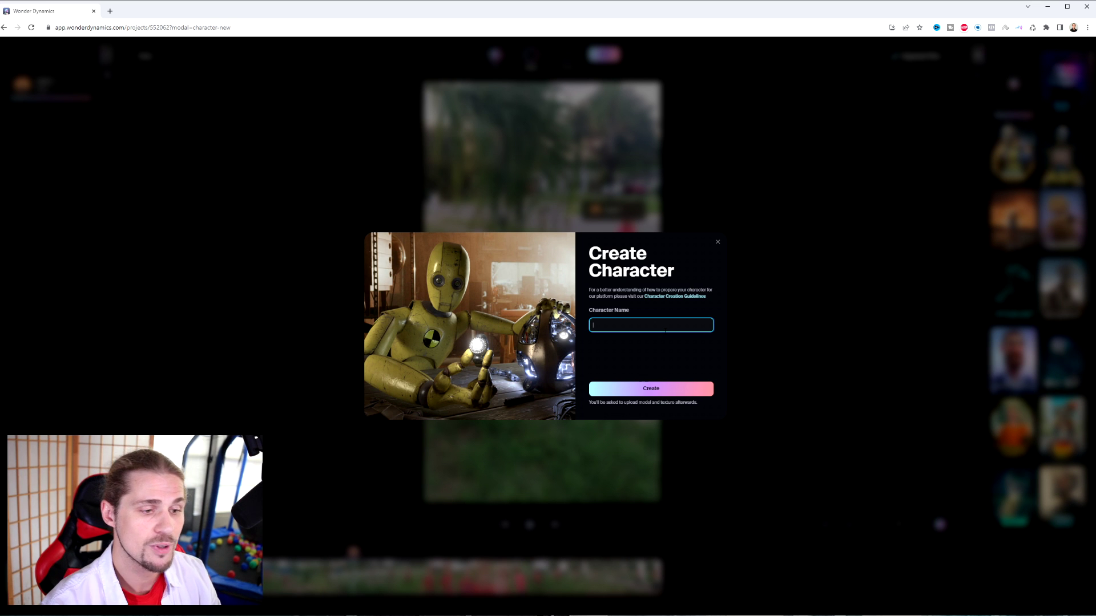
pyautogui.click(717, 243)
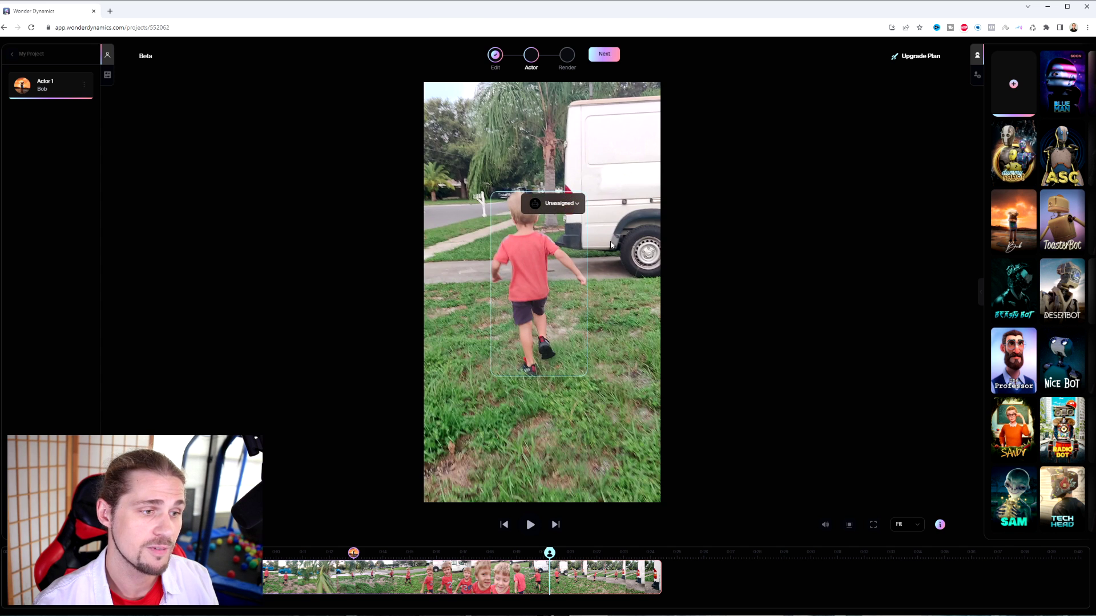
# - Assign the boy detected beside the white van to the existing Actor 1 instead of a separate Bob actor
pyautogui.moveTo(1001, 221); pyautogui.dragTo(532, 242)
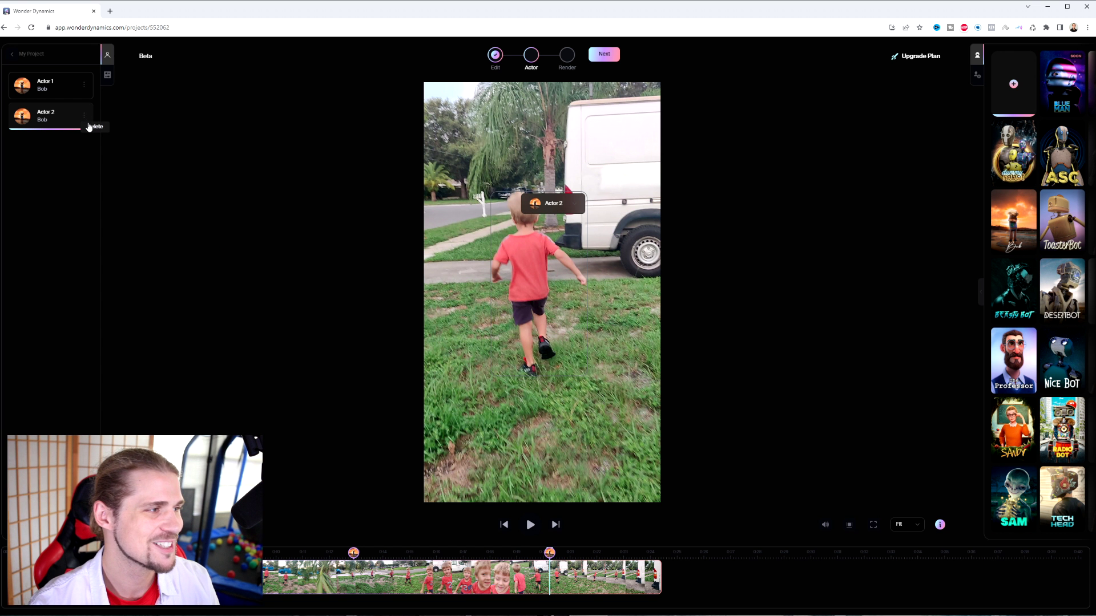
pyautogui.click(90, 126)
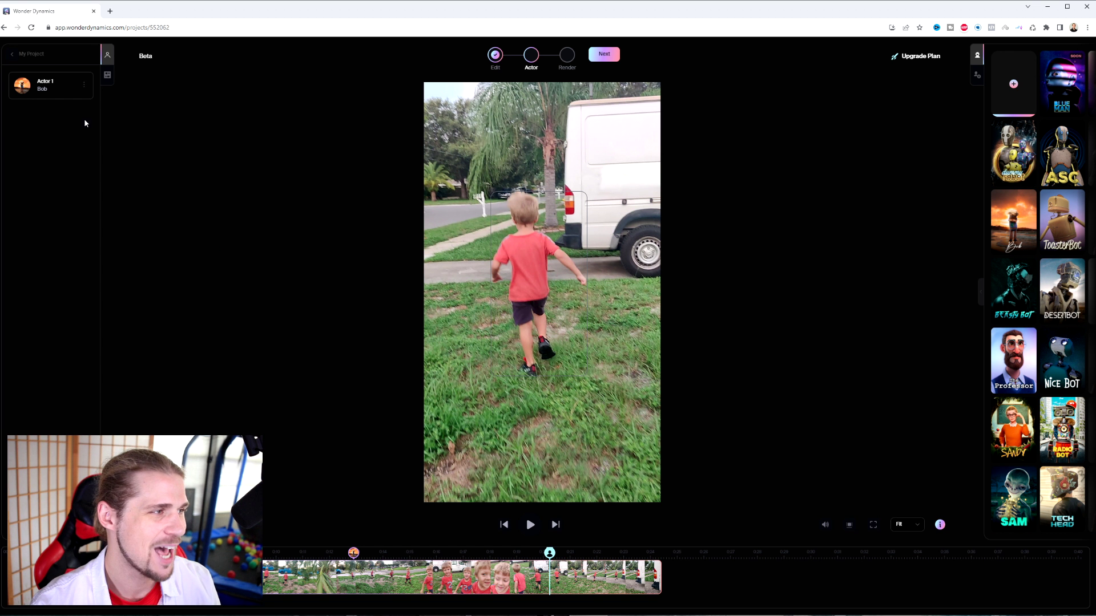
pyautogui.click(573, 206)
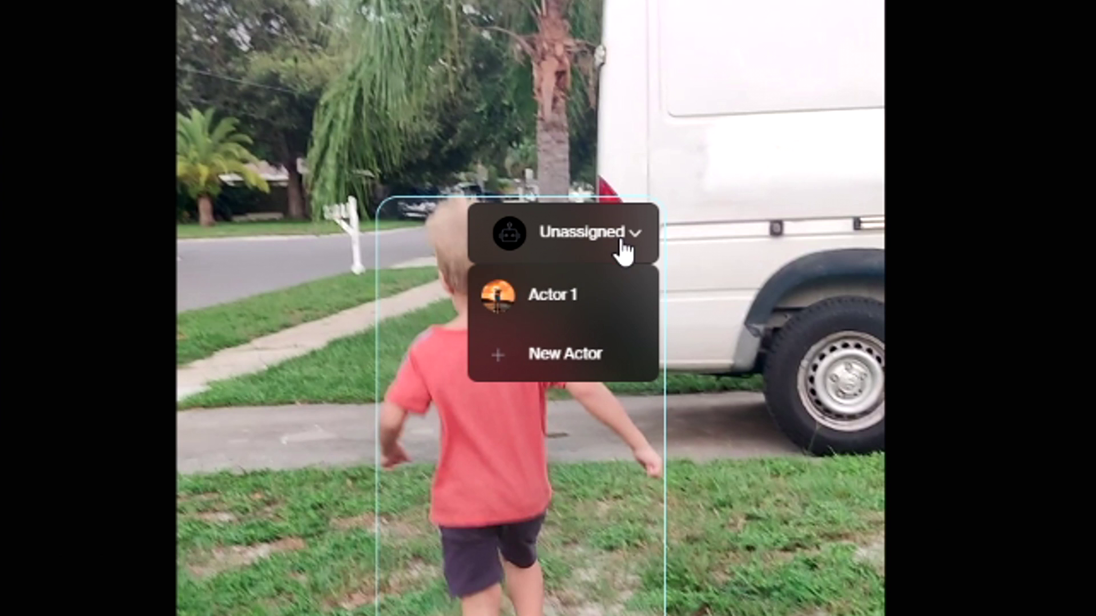
pyautogui.click(555, 297)
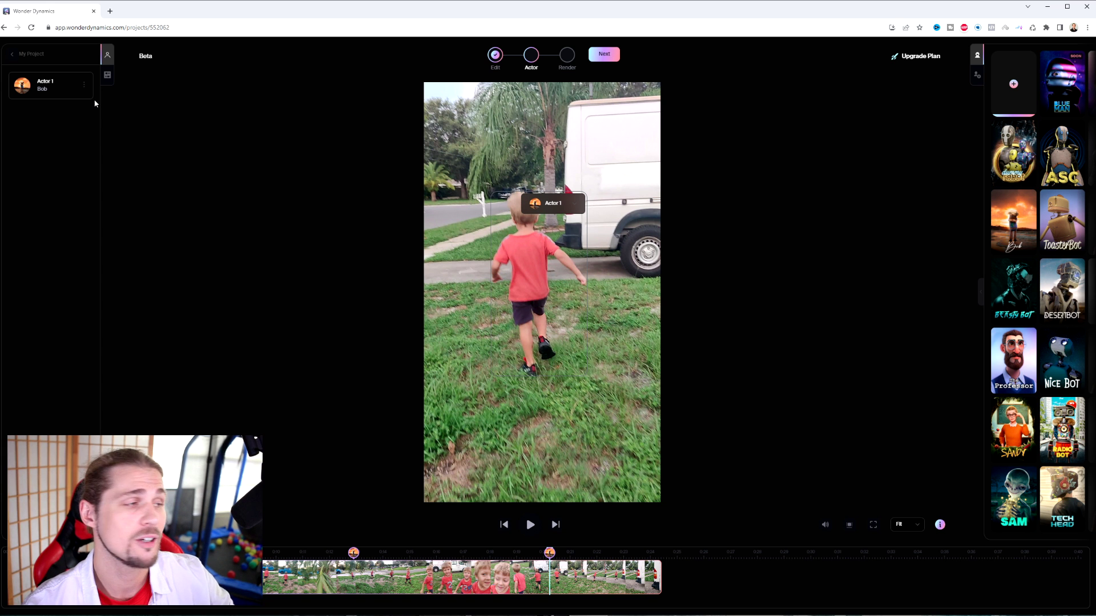
pyautogui.moveTo(550, 553); pyautogui.dragTo(384, 554)
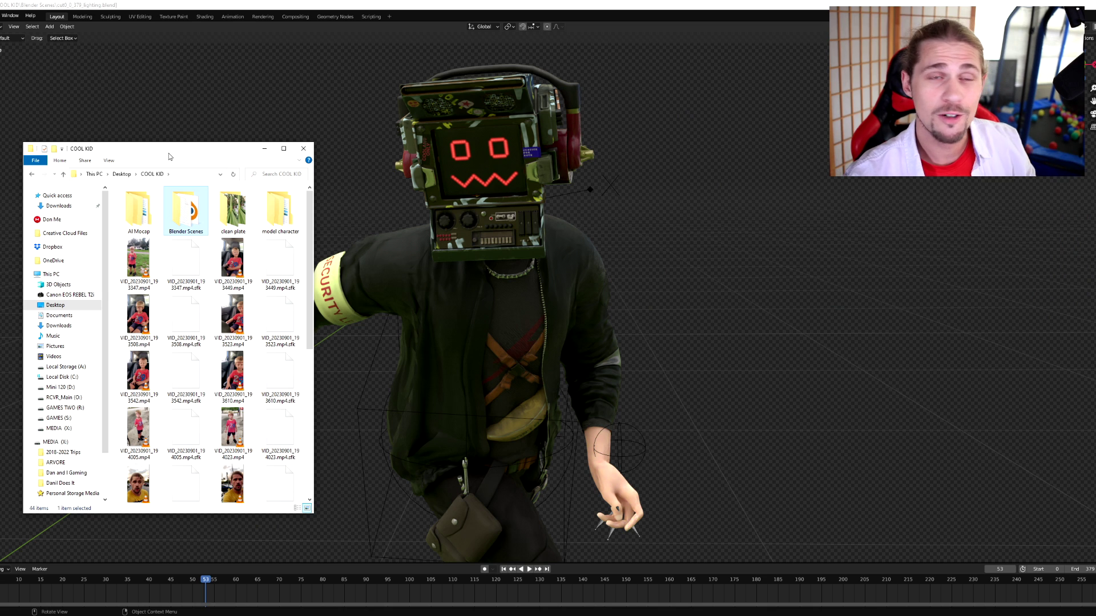
# - In File Explorer, examine the exported AI Mocap cut_0 folder and the Blender Scenes folder, and return to COOL KID
pyautogui.doubleClick(148, 216)
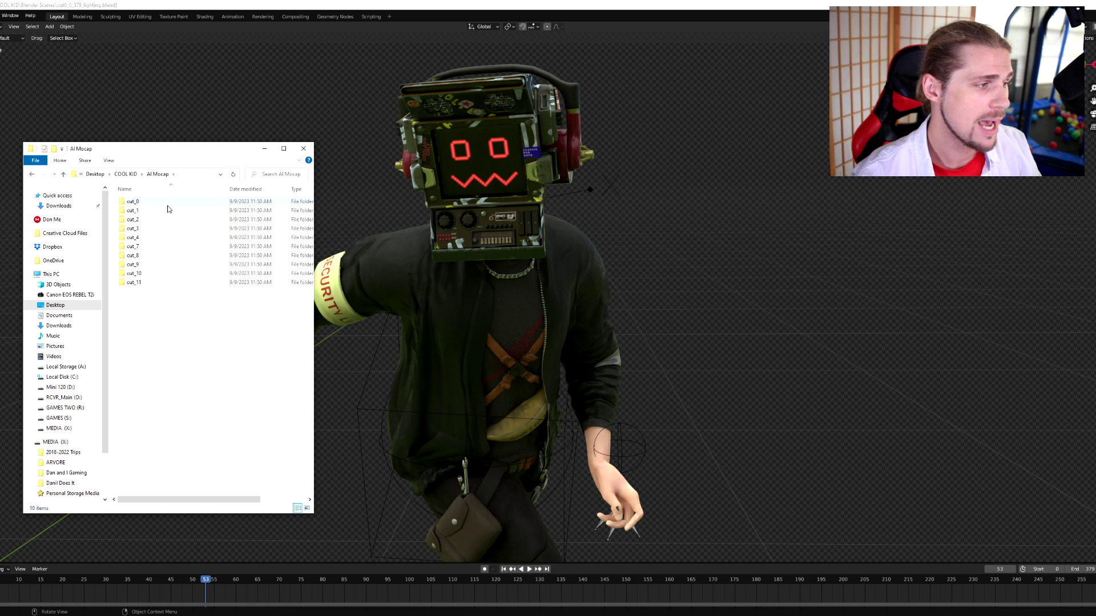
pyautogui.doubleClick(165, 203)
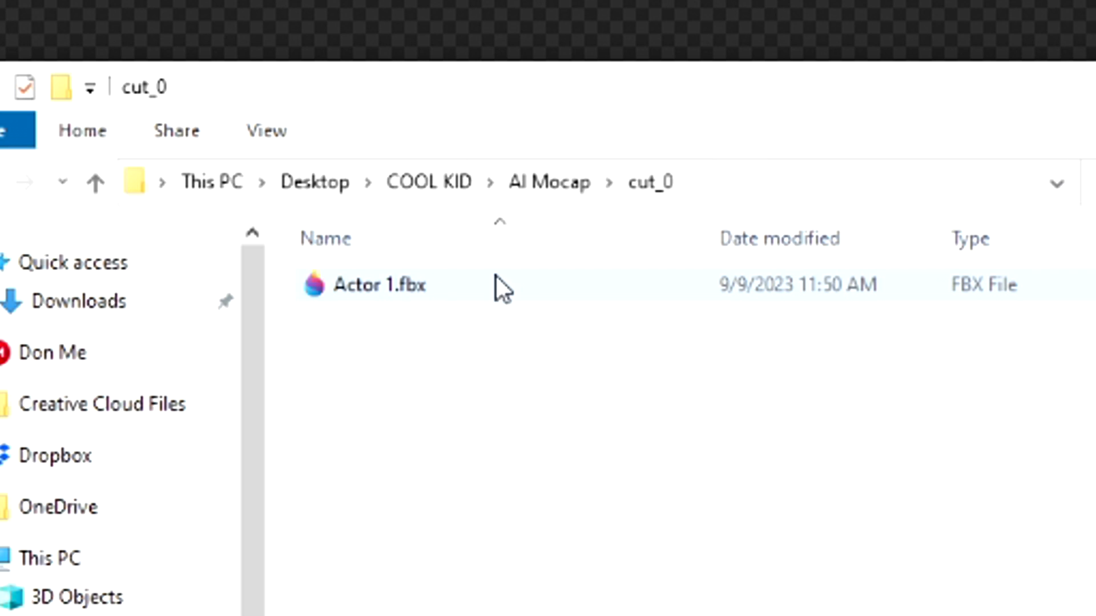
pyautogui.click(564, 182)
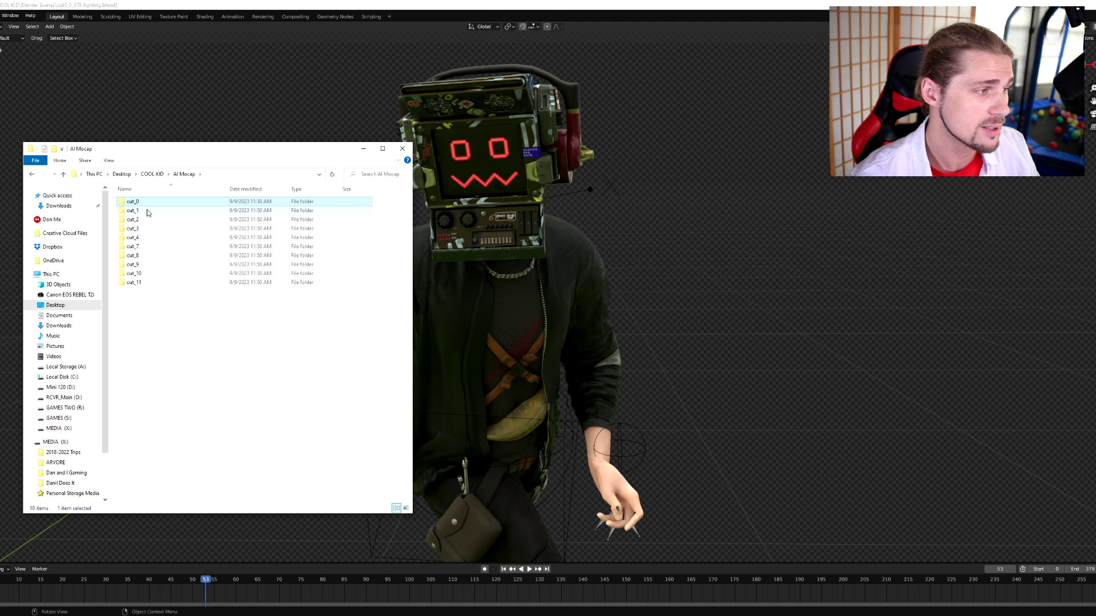
pyautogui.click(153, 175)
pyautogui.doubleClick(190, 210)
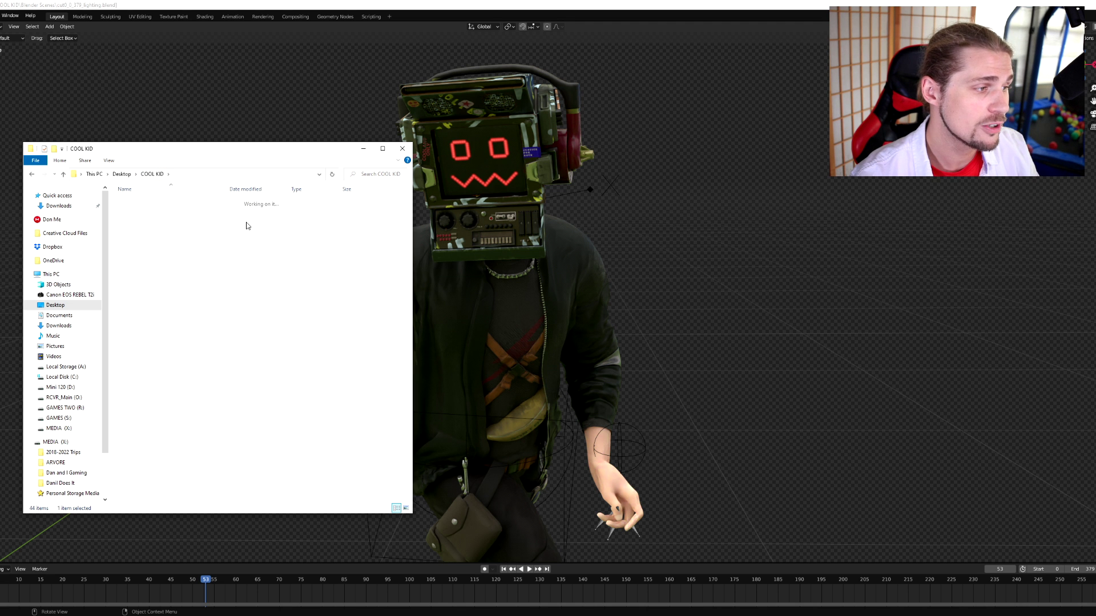
pyautogui.moveTo(291, 163); pyautogui.dragTo(240, 157)
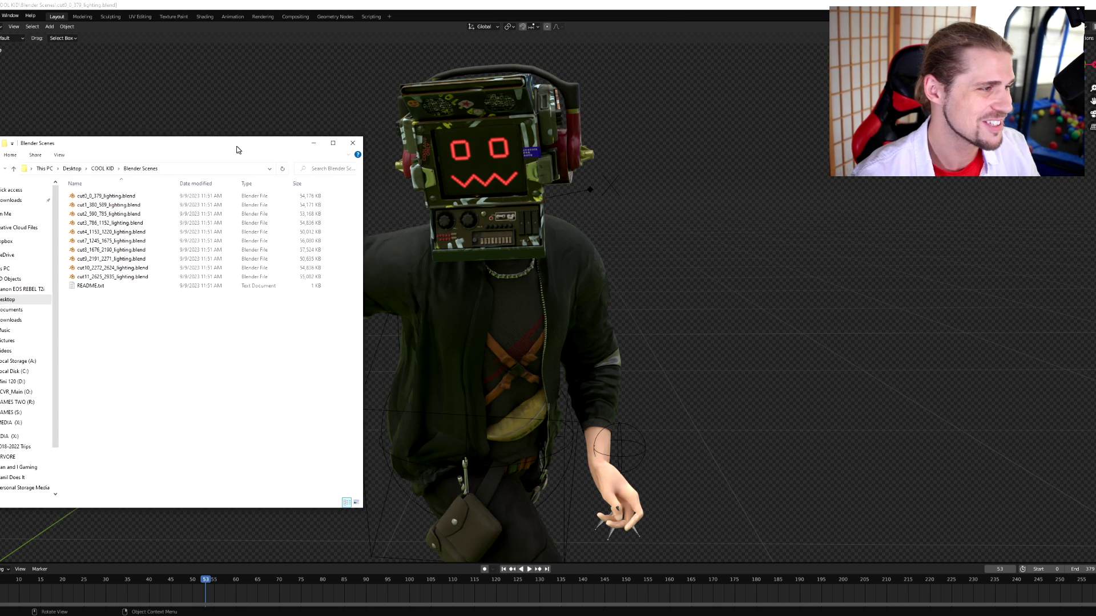
pyautogui.click(139, 152)
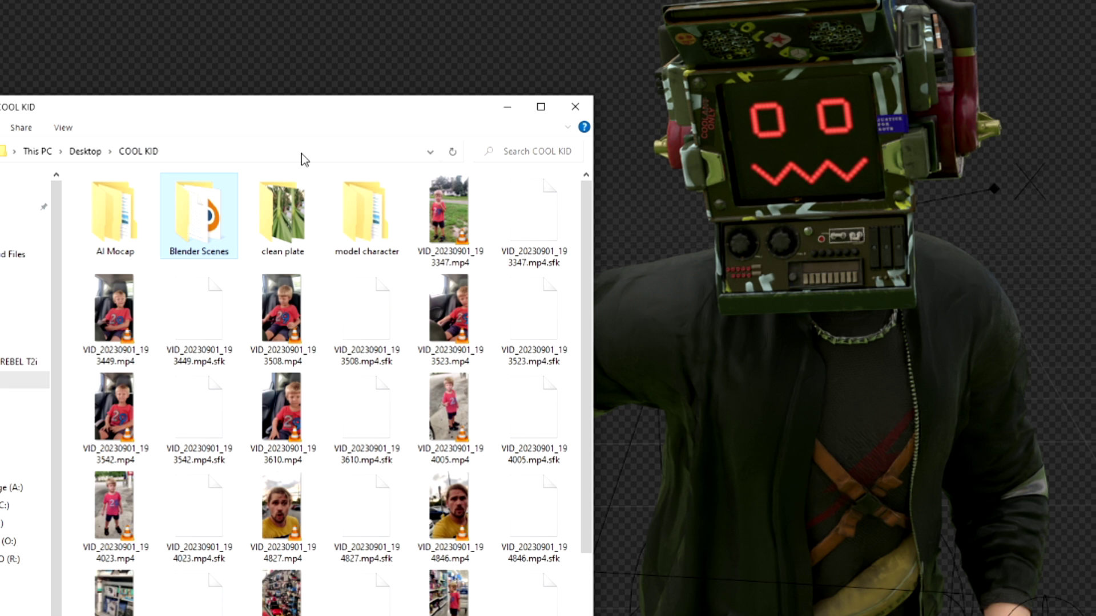
# - Browse the clean plate image frames, recheck the Blender Scenes files, and minimize the folder window to return to Blender
pyautogui.doubleClick(296, 220)
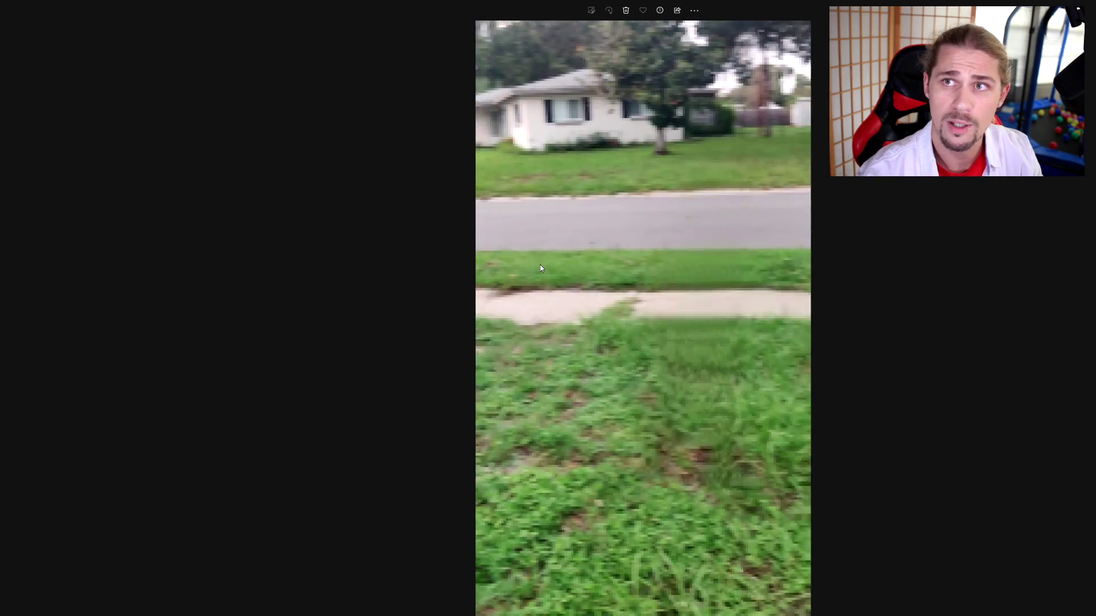
pyautogui.scroll(-8, 613, 265)
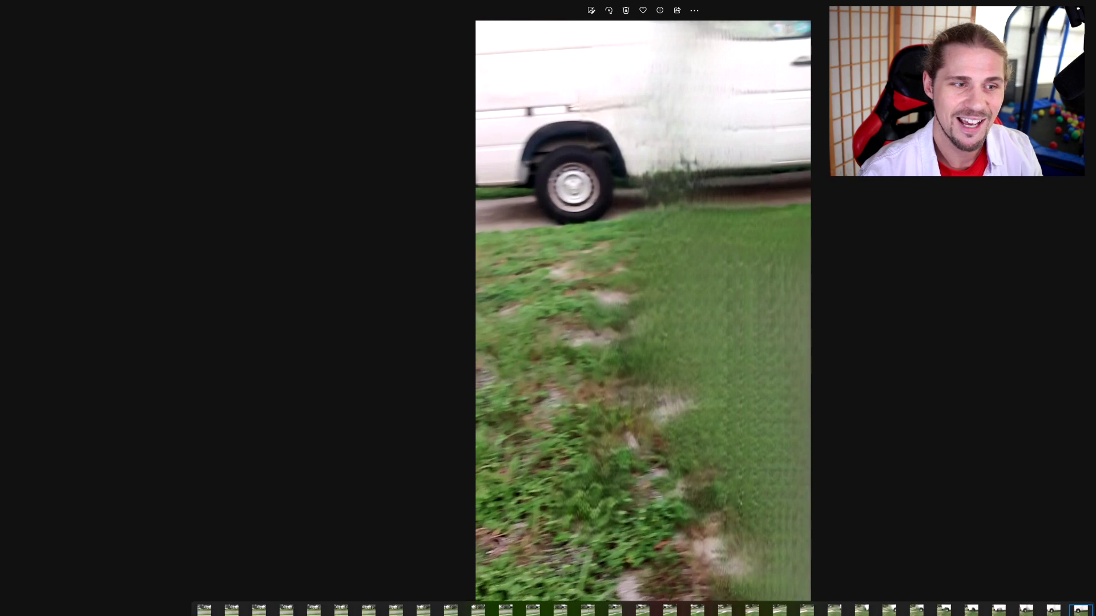
pyautogui.press('Escape')
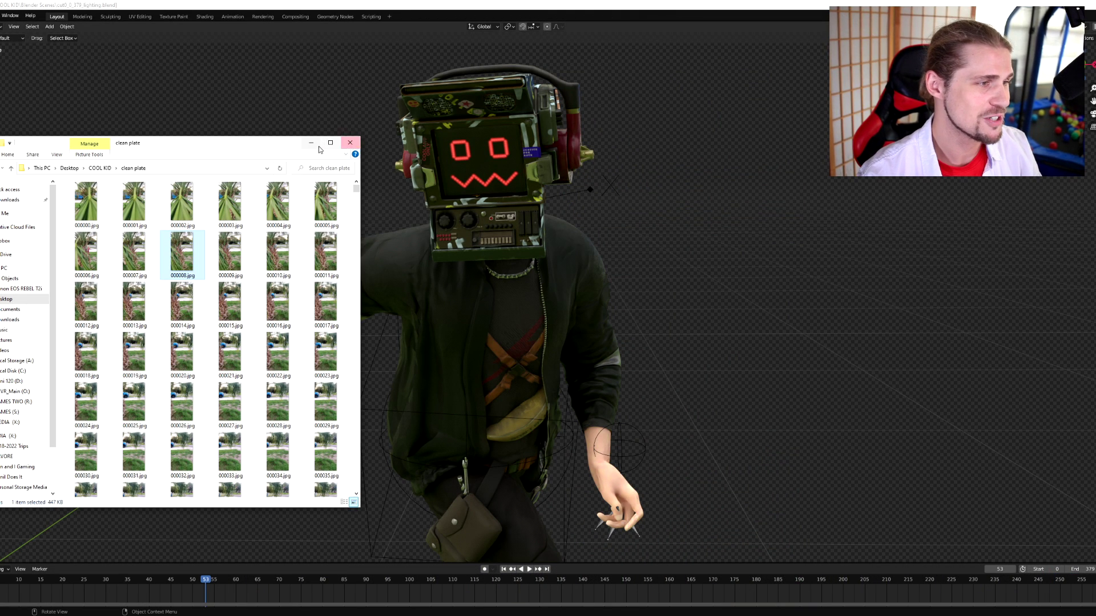
pyautogui.click(101, 168)
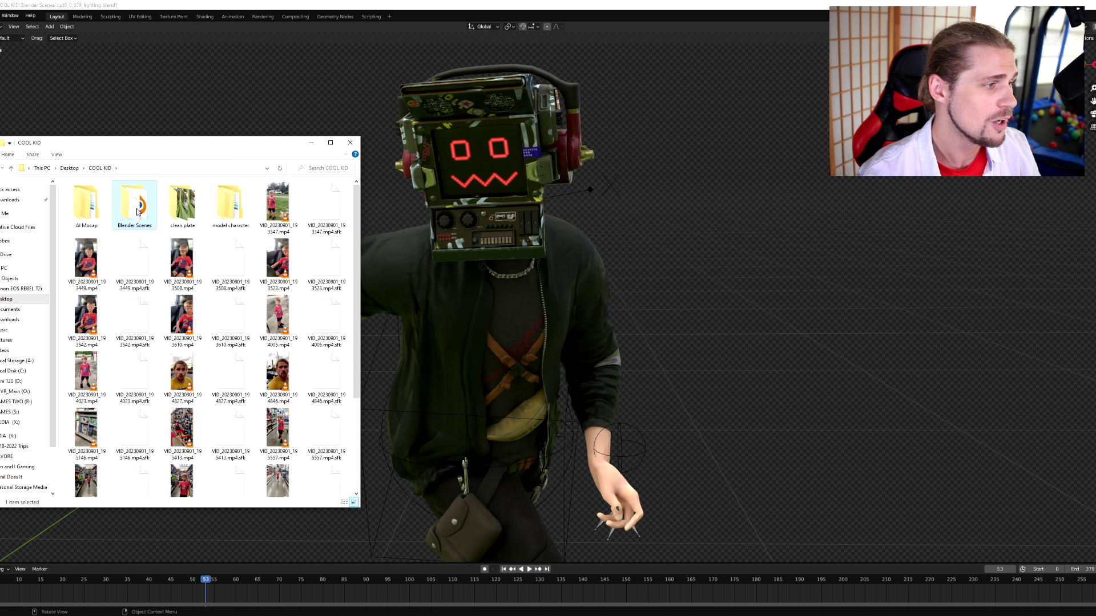
pyautogui.doubleClick(137, 213)
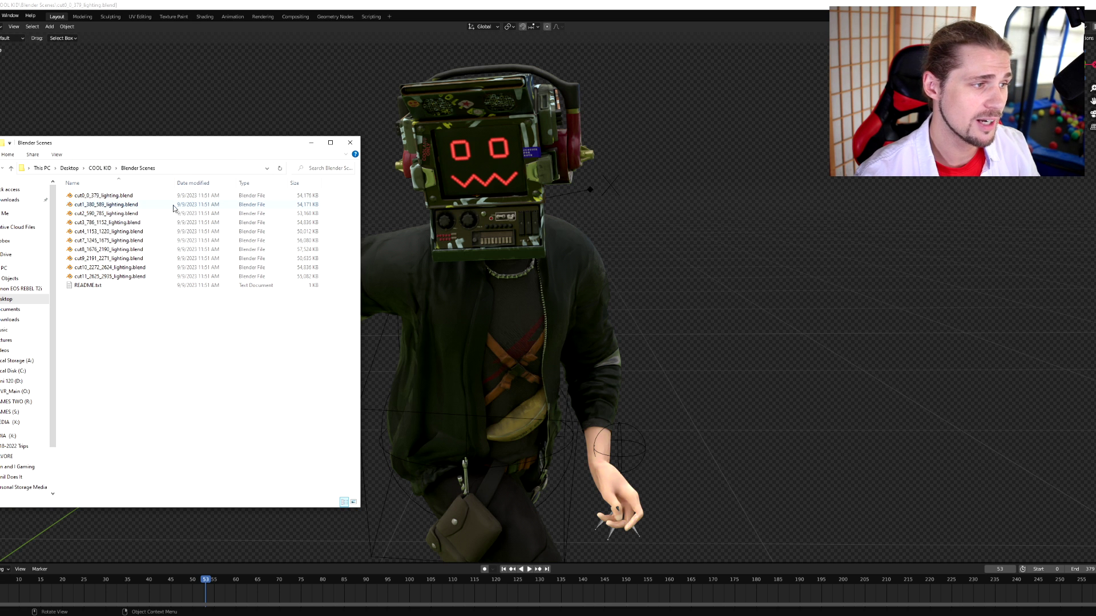
pyautogui.click(311, 143)
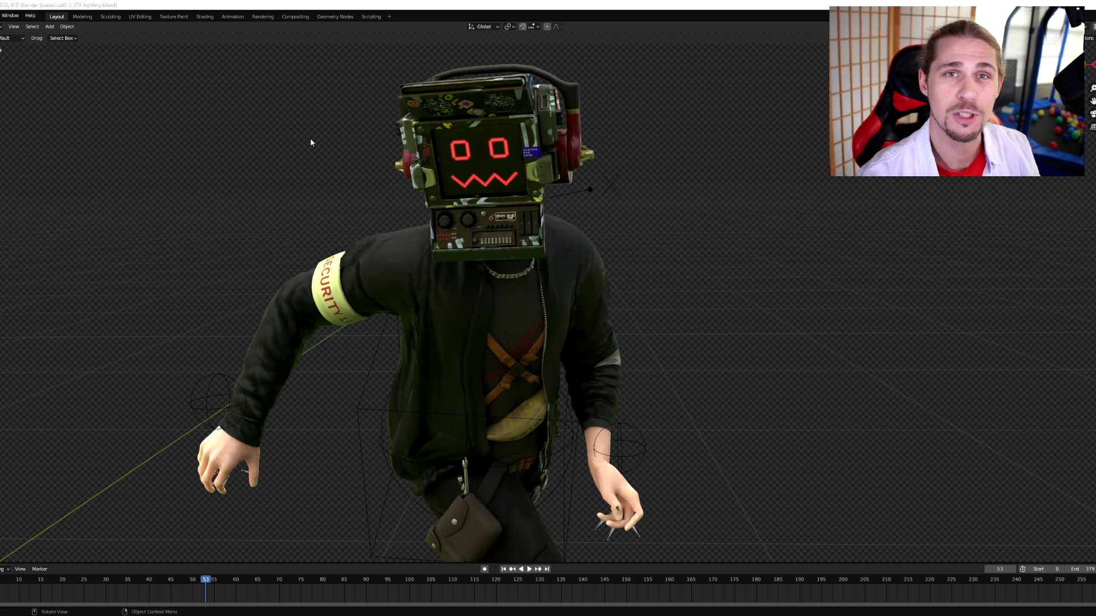
# - Compare the robot character in solid and wireframe shading, return to solid, and preview its animation
pyautogui.press('z')
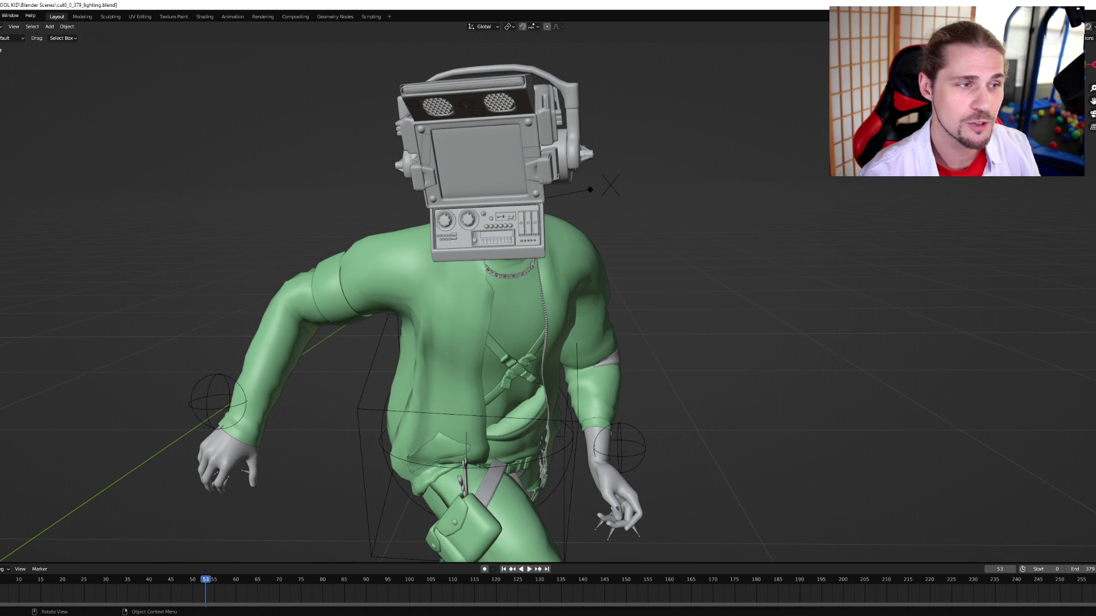
pyautogui.hotkey('shift', 'z')
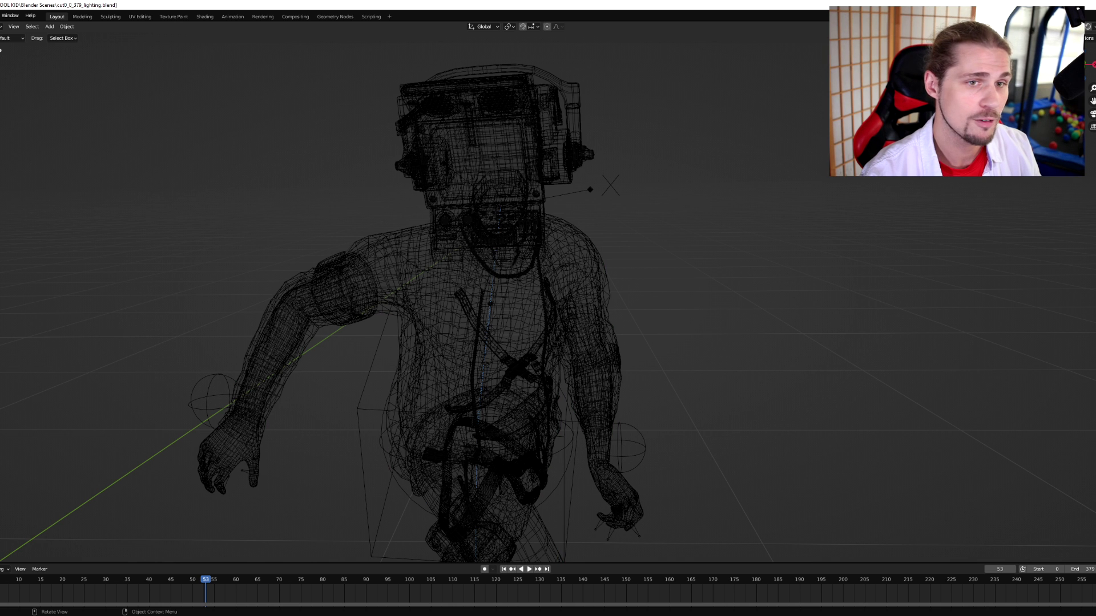
pyautogui.hotkey('shift', 'z')
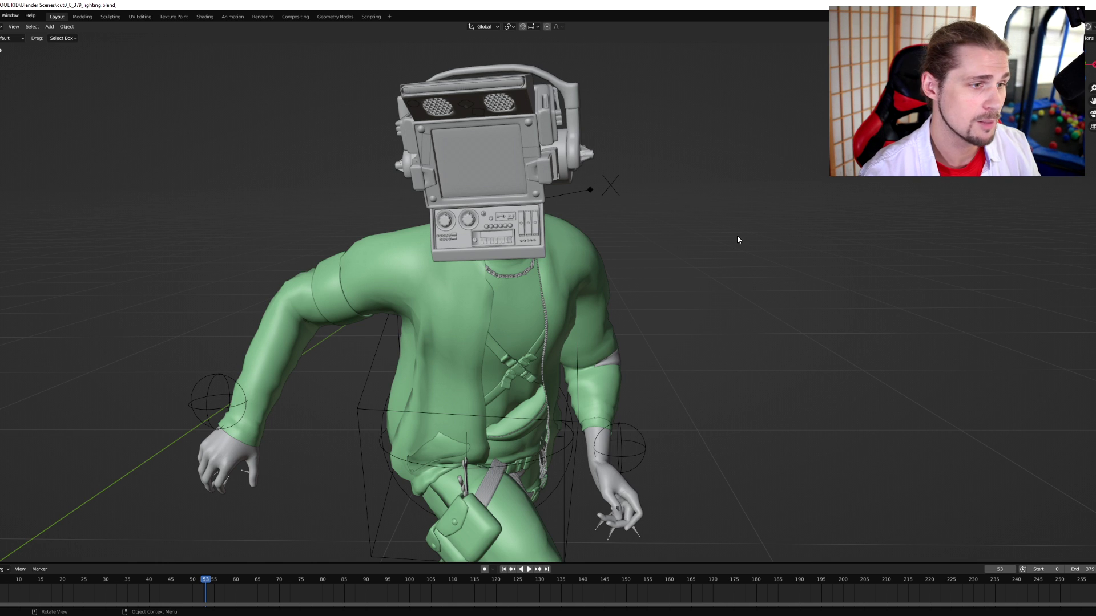
pyautogui.scroll(-5, 731, 239)
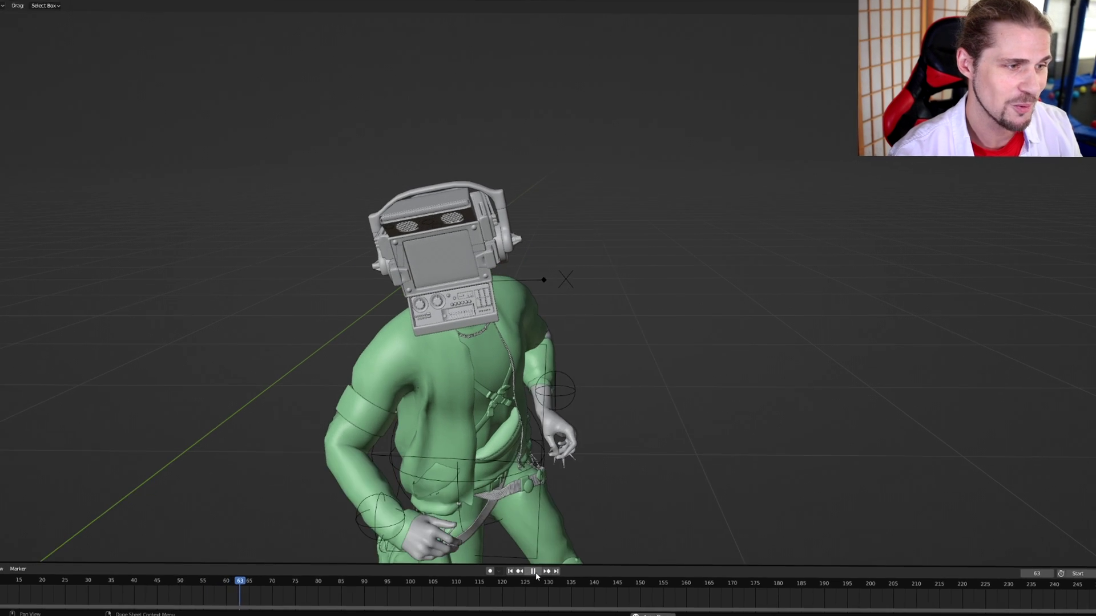
pyautogui.click(534, 572)
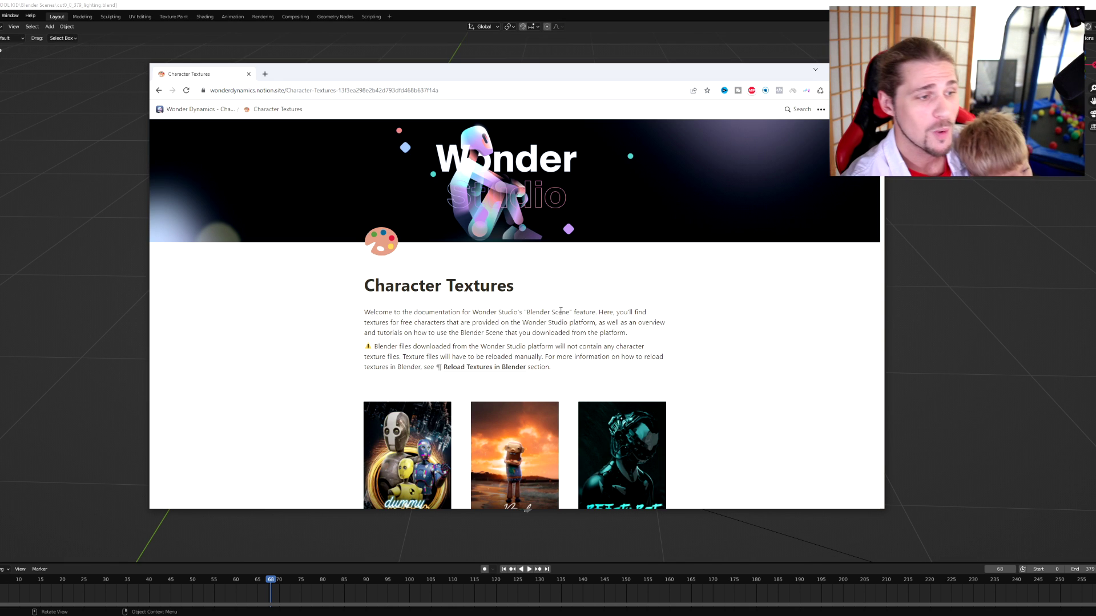
# - On the Character Textures page in the browser, find the Tech Head texture download and read the Reload Textures in Blender instructions
pyautogui.scroll(-7, 542, 331)
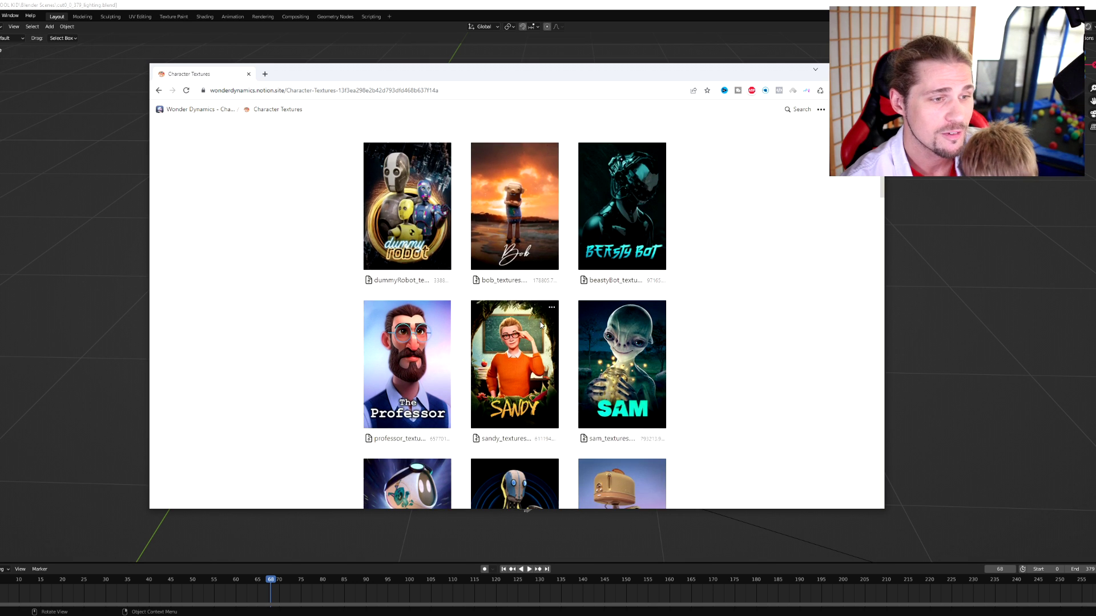
pyautogui.scroll(-6, 534, 326)
pyautogui.click(449, 332)
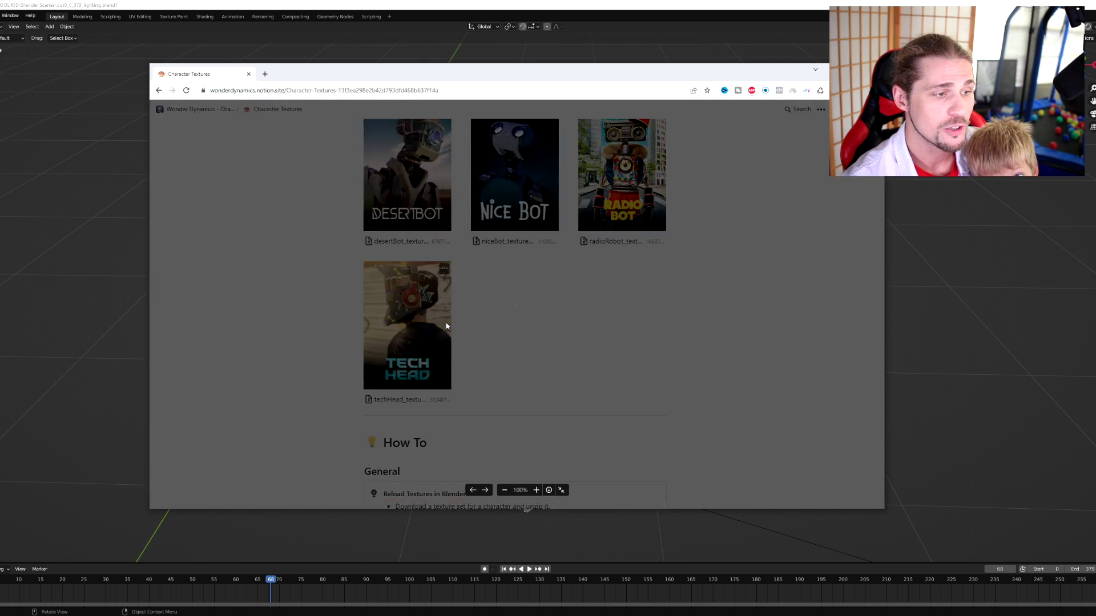
pyautogui.click(734, 264)
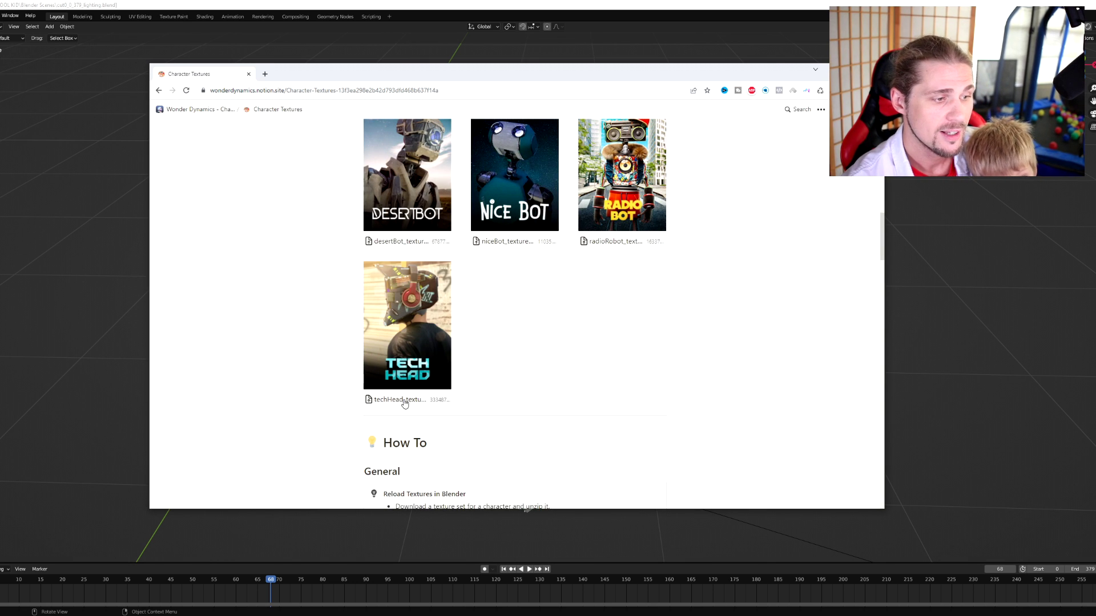
pyautogui.scroll(-5, 461, 392)
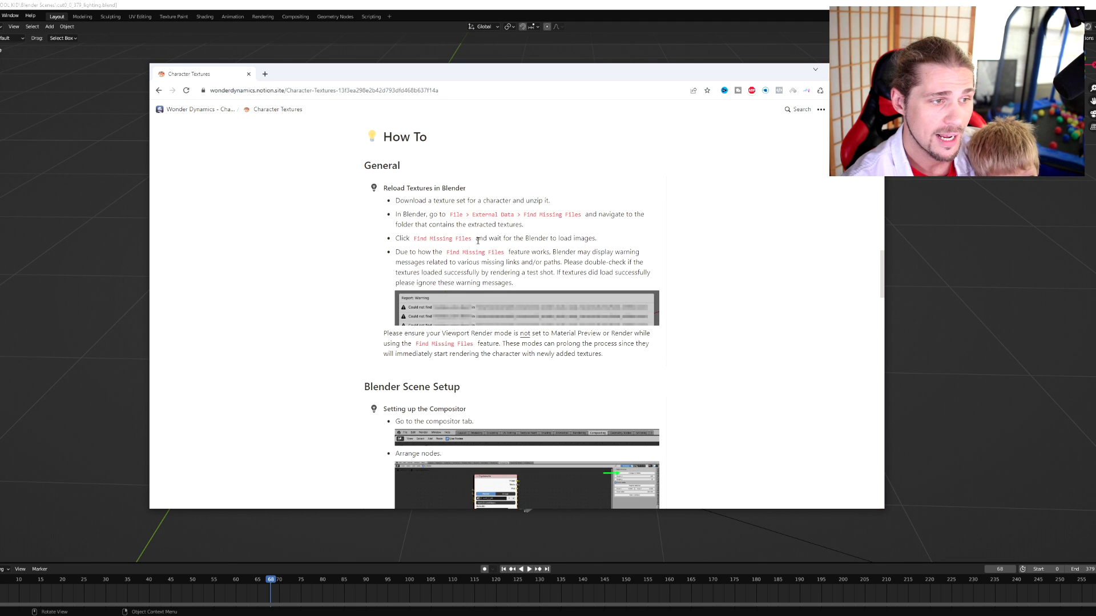
# - Return to Blender and relink the character's missing textures with Find Missing Files, using the COOL KID\model character\robokid\textures folder
pyautogui.click(26, 64)
pyautogui.click(2, 16)
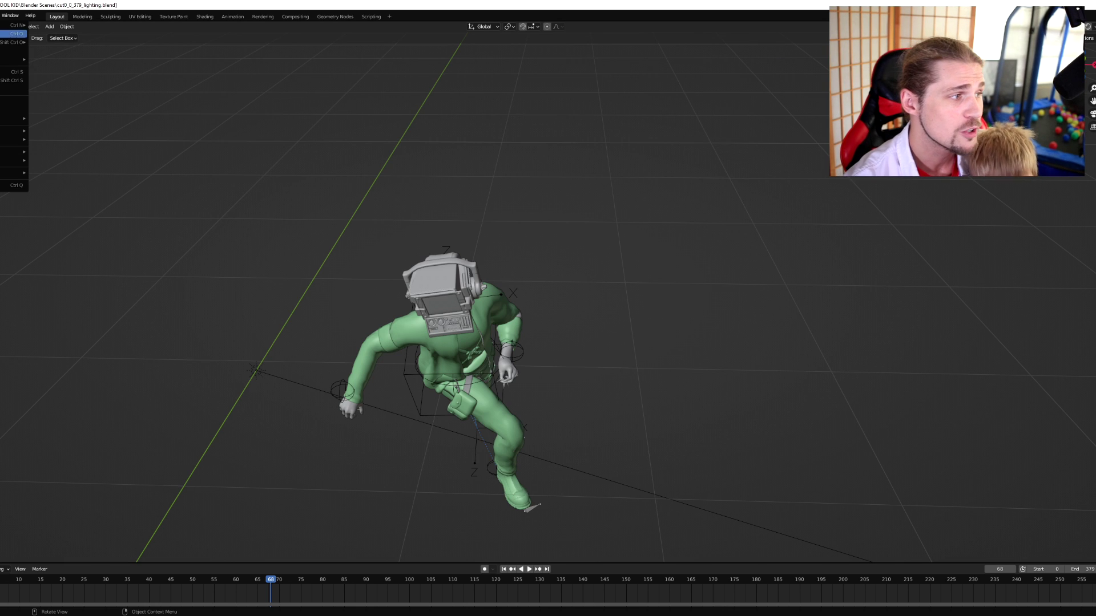
pyautogui.moveTo(14, 152)
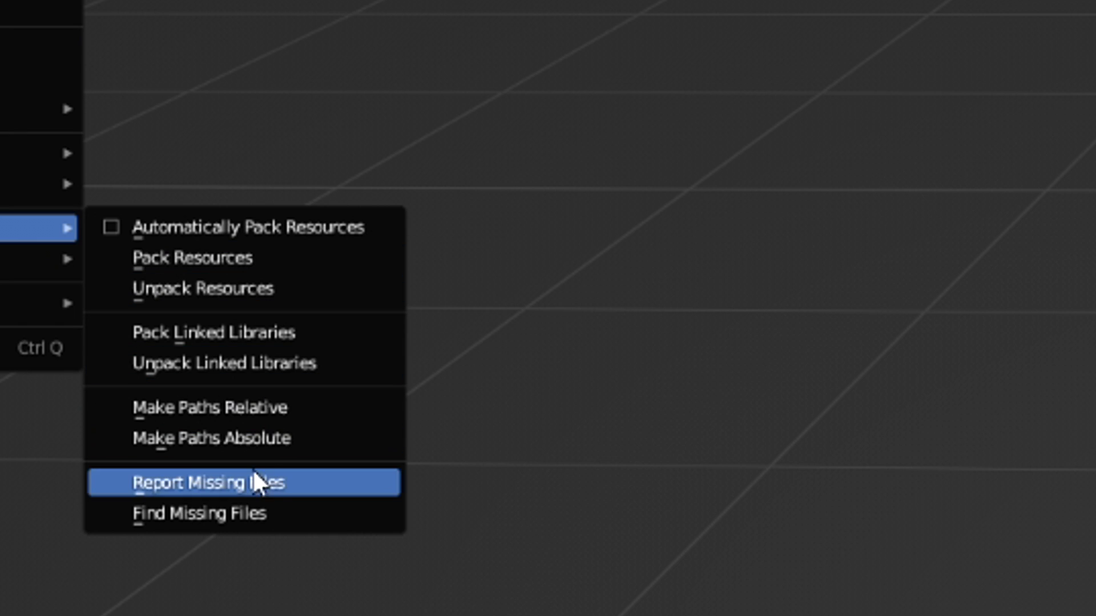
pyautogui.click(285, 508)
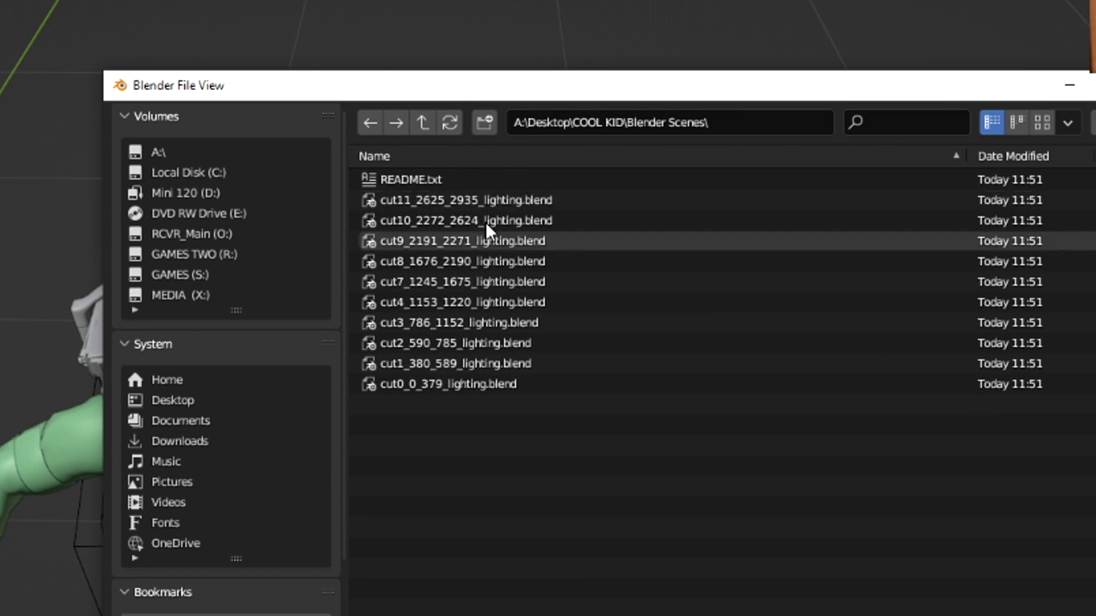
pyautogui.click(427, 121)
pyautogui.doubleClick(423, 179)
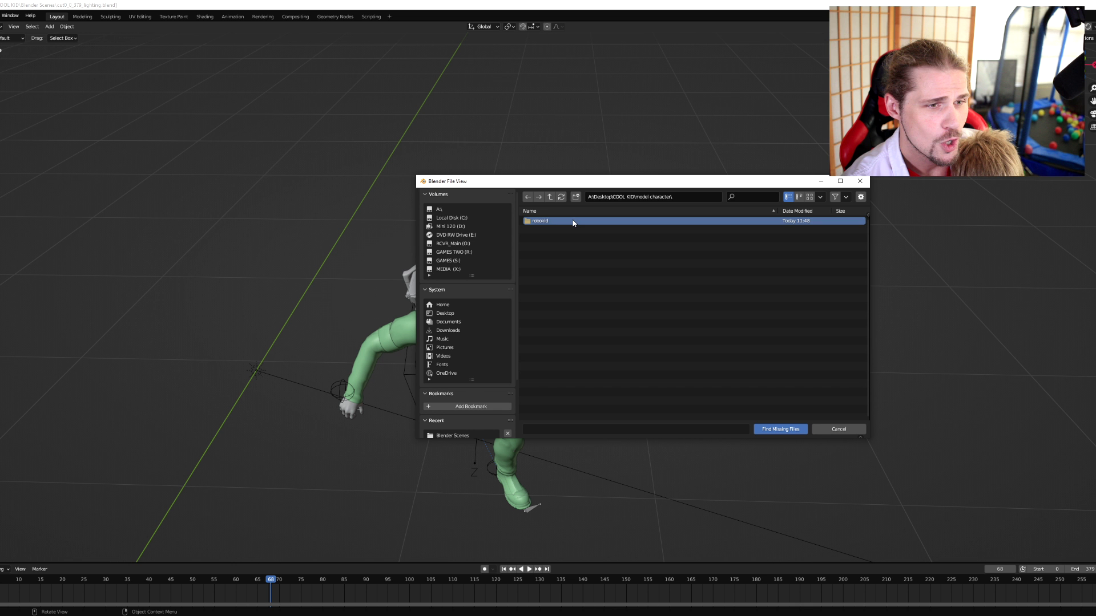
pyautogui.doubleClick(473, 181)
pyautogui.click(565, 222)
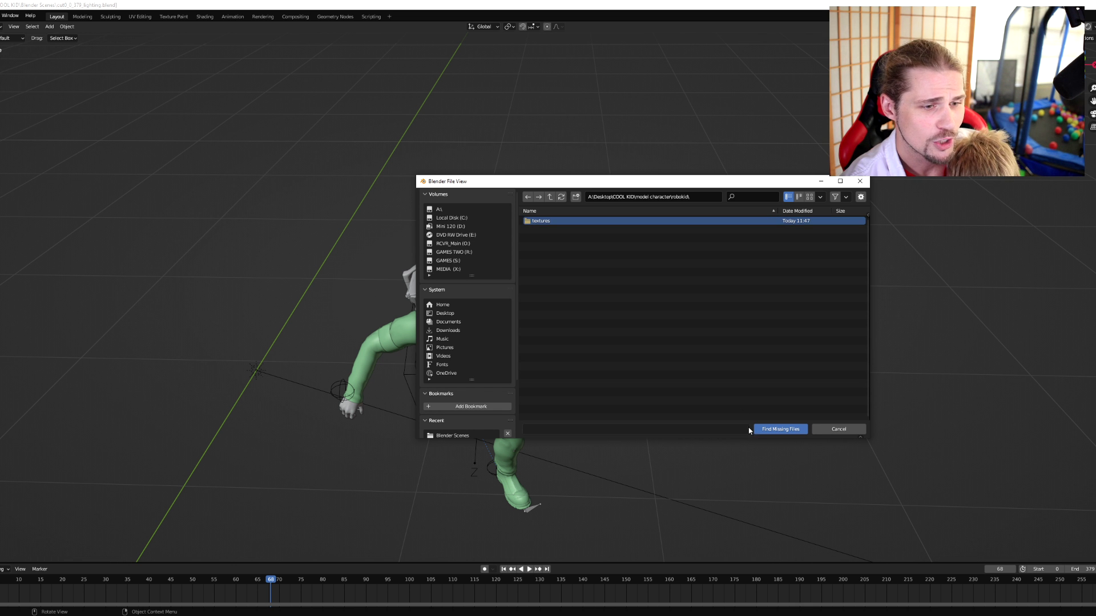
pyautogui.click(781, 430)
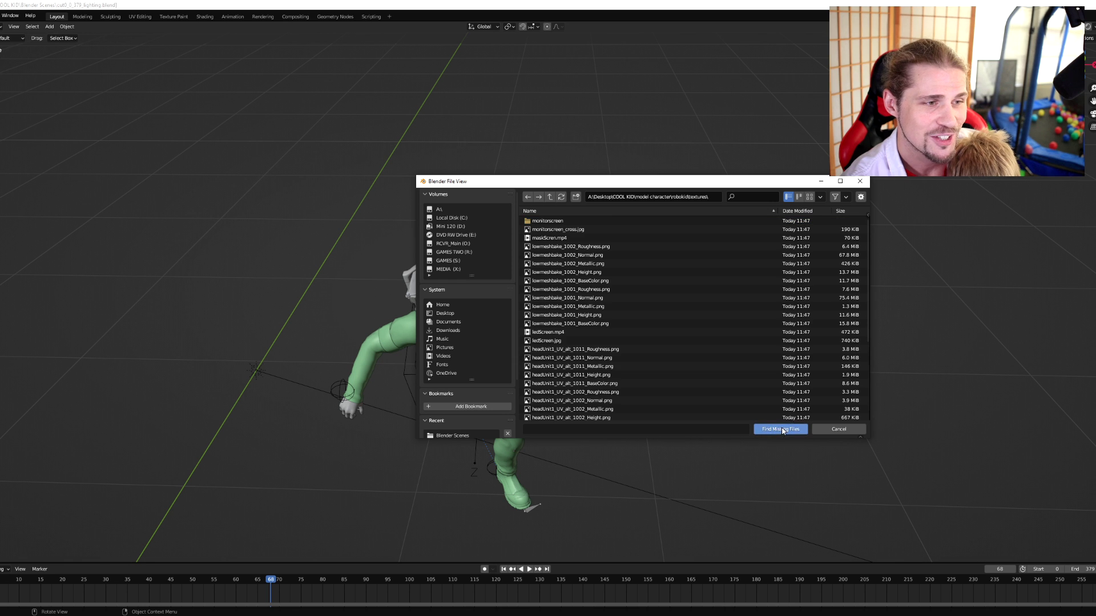
pyautogui.click(787, 432)
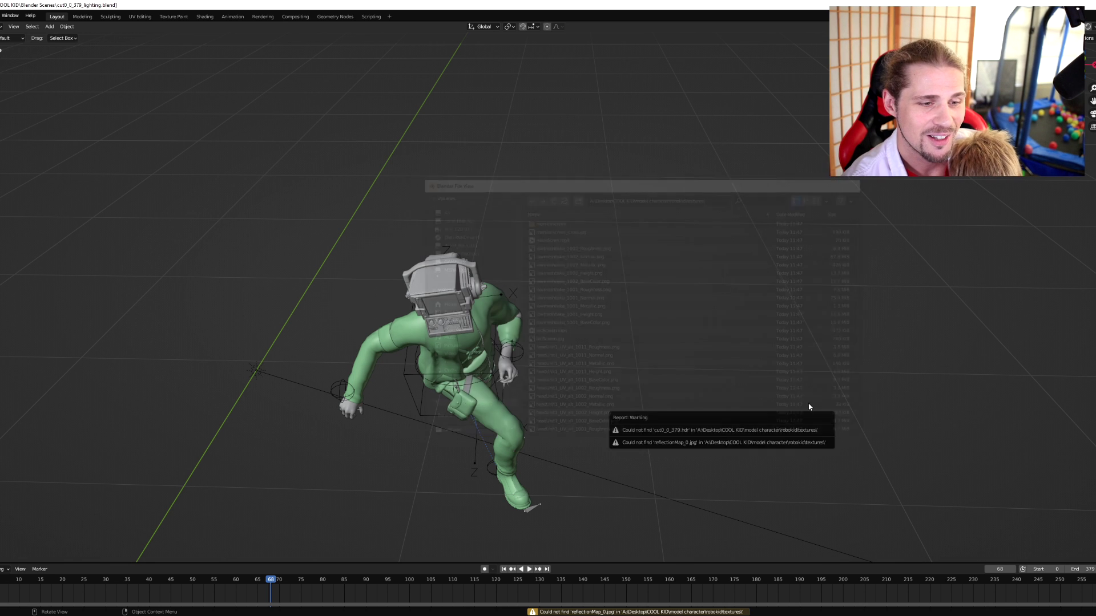
# - Display the character with its textures, inspect it from the side, and play the animation through the scene camera
pyautogui.press('z')
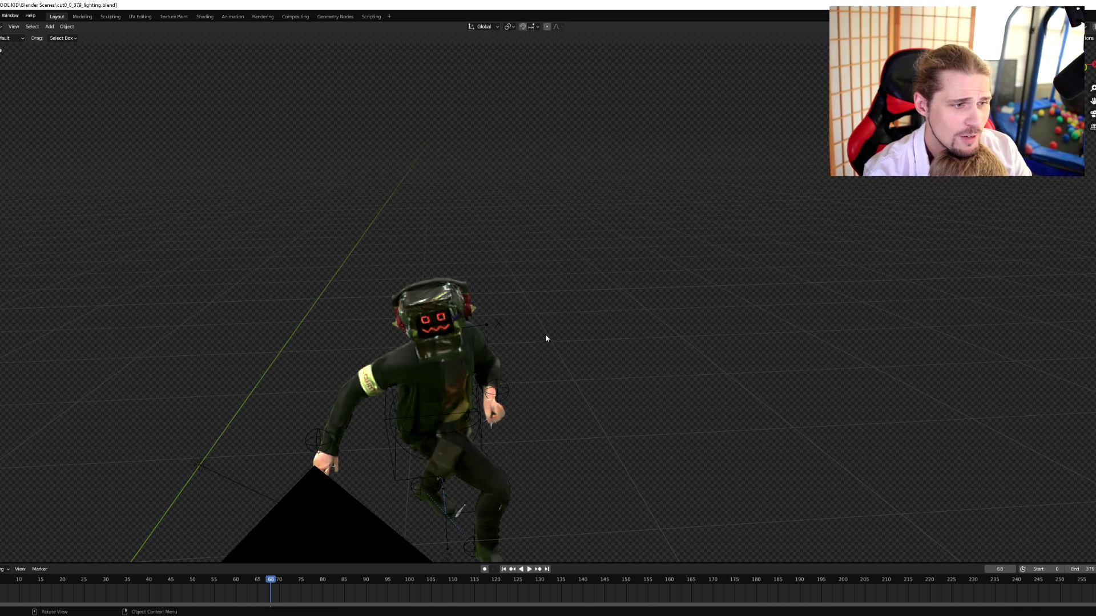
pyautogui.moveTo(542, 345); pyautogui.dragTo(576, 175, button='middle')
pyautogui.scroll(-3, 576, 176)
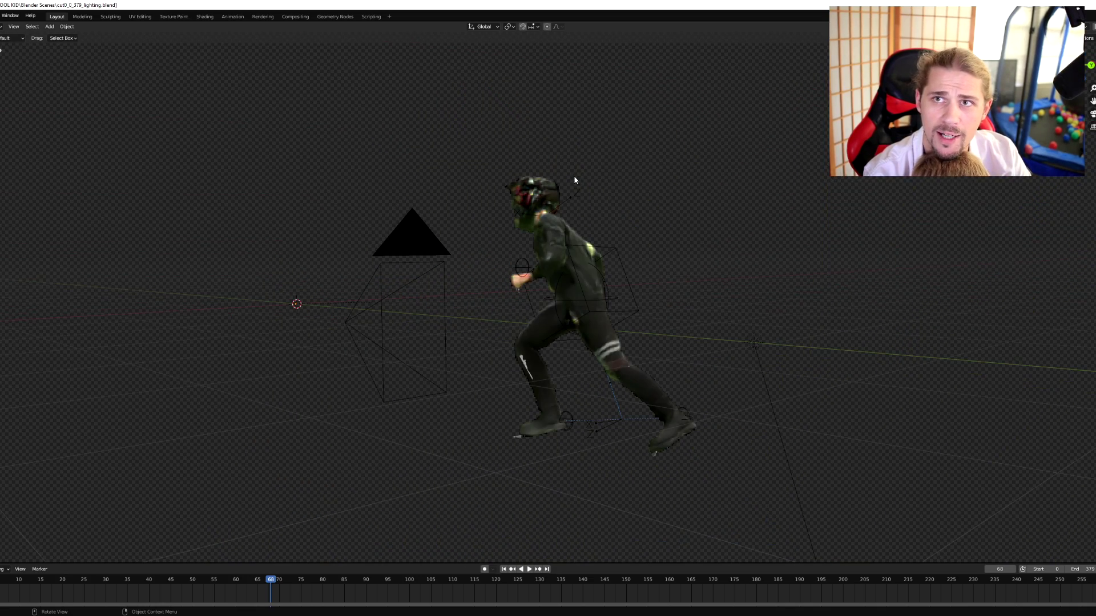
pyautogui.press('space')
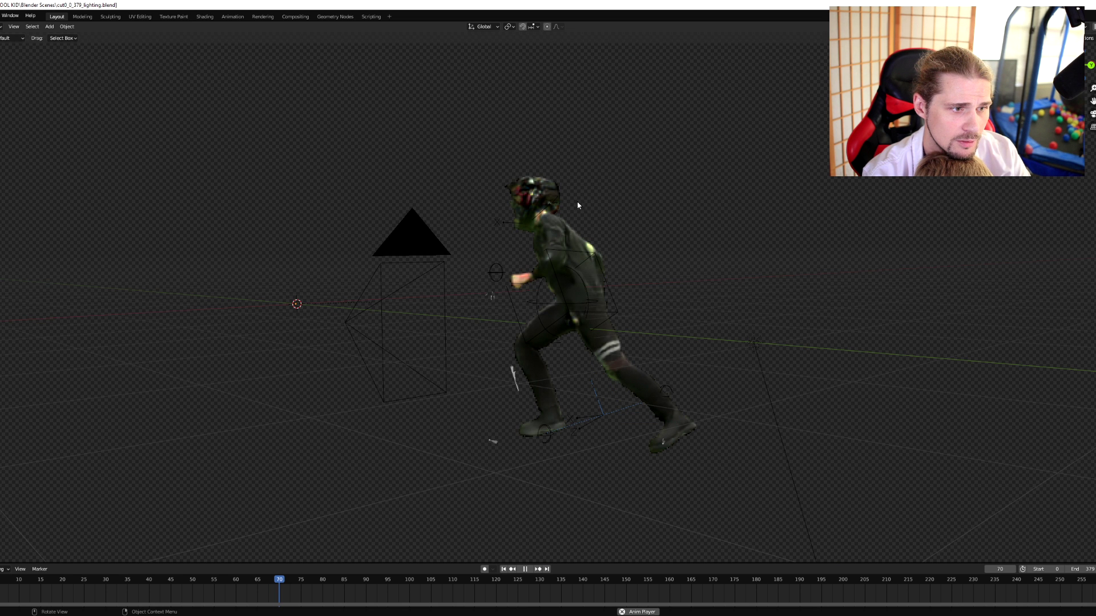
pyautogui.press('KP_0')
pyautogui.press('space')
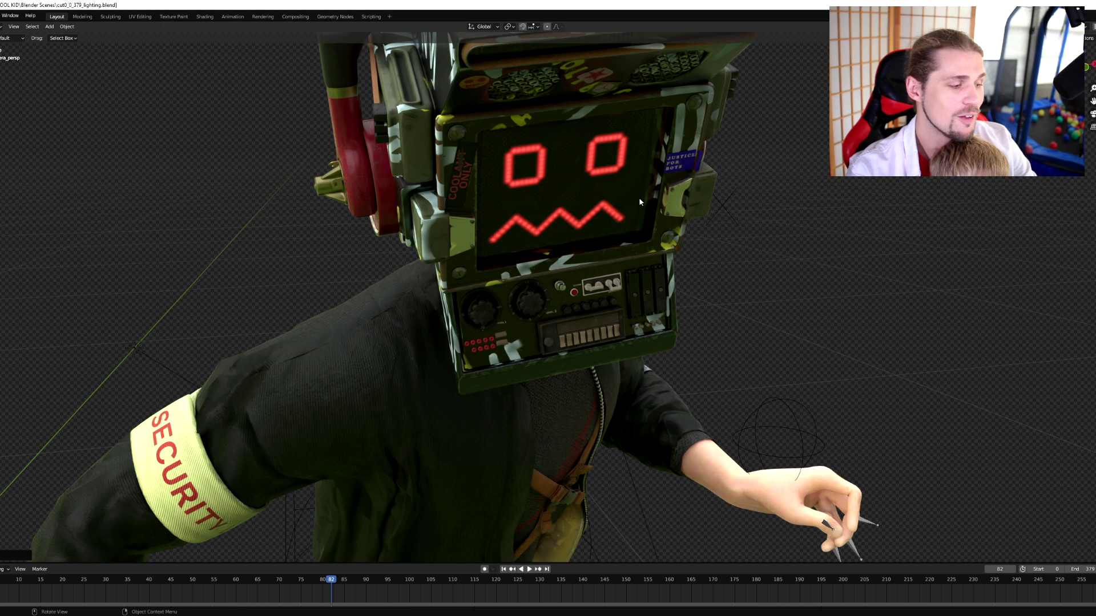
# - In File Explorer, examine the robot face images in the monitorscreen folder and return to the textures folder
pyautogui.hotkey('alt', 'Tab')
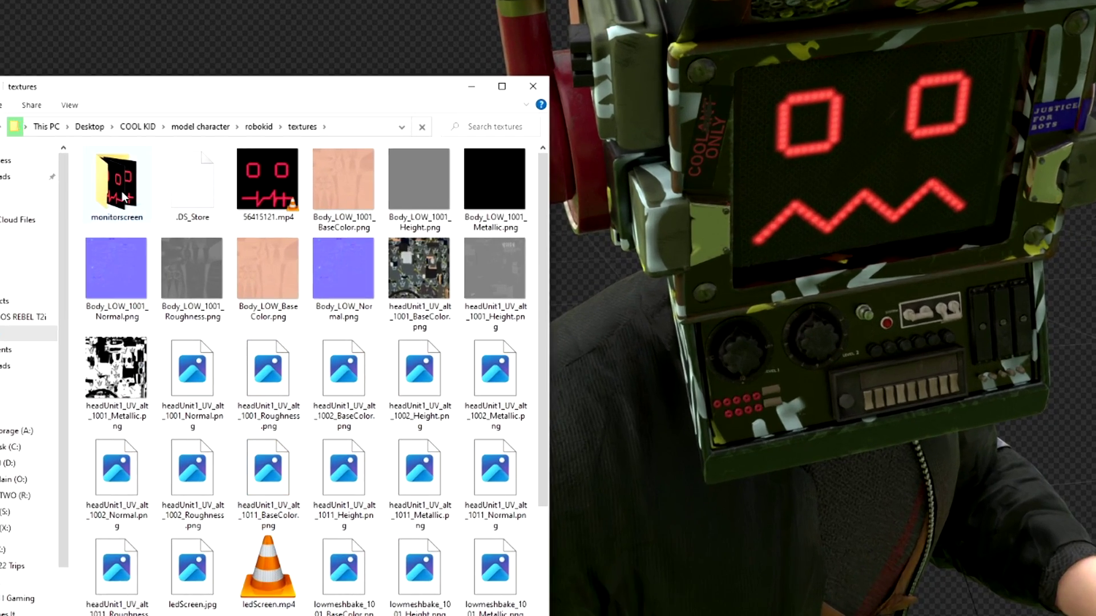
pyautogui.doubleClick(120, 188)
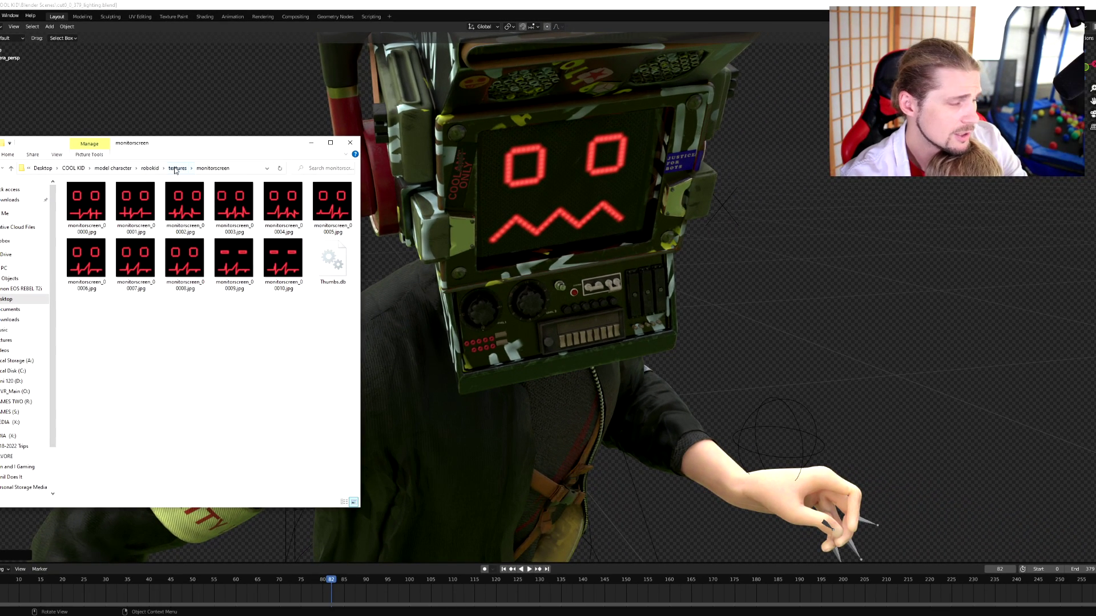
pyautogui.click(177, 168)
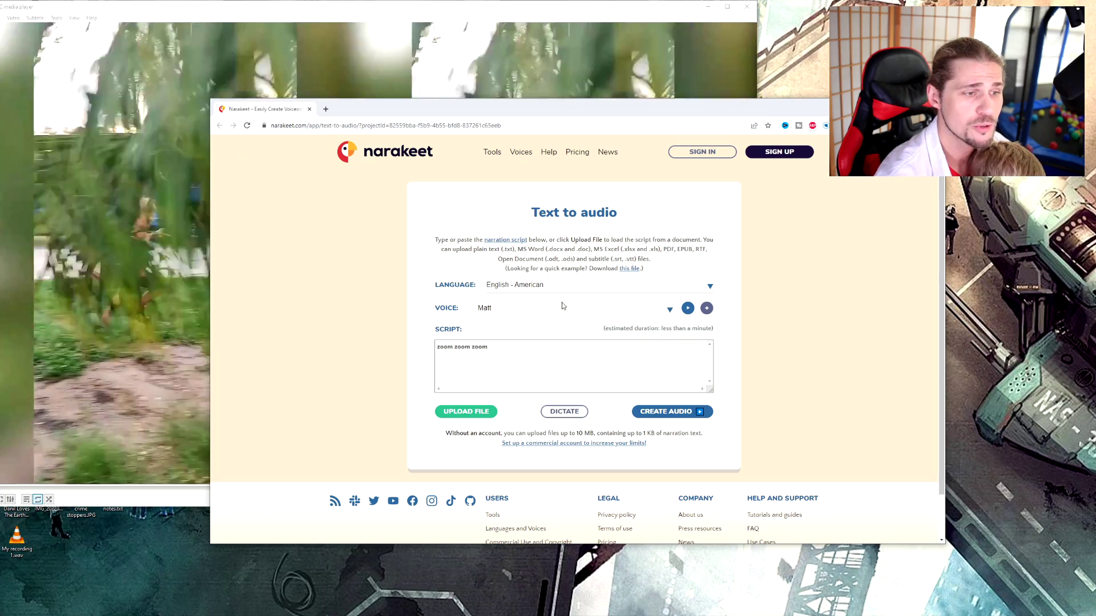
# - In Narakeet's text-to-audio form, set the language to English - British and the voice to Childroid (Synthetic)
pyautogui.click(588, 307)
pyautogui.click(584, 285)
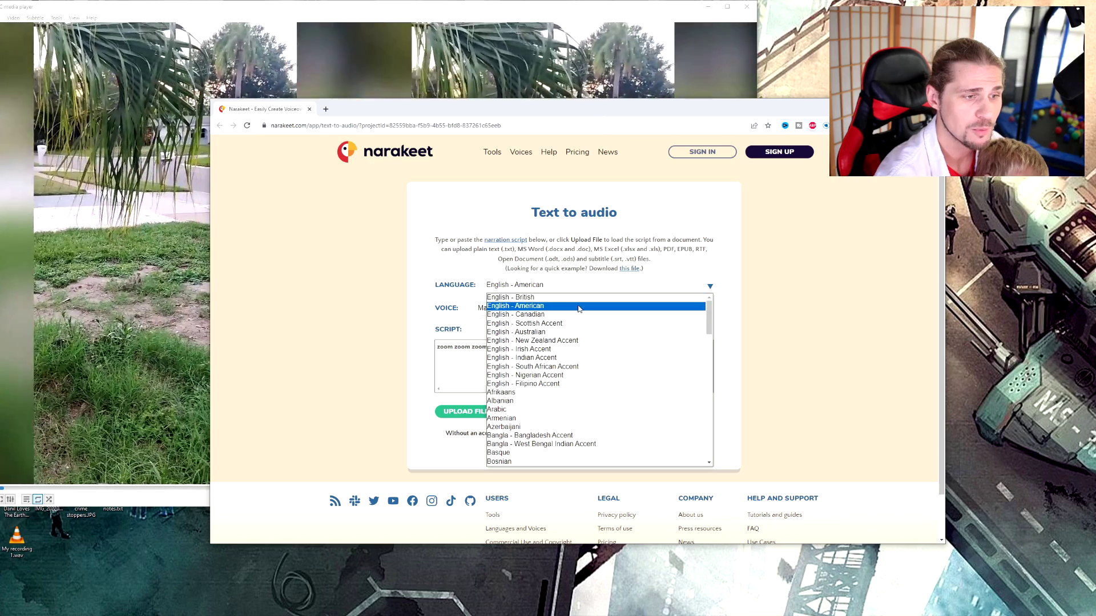
pyautogui.click(571, 316)
pyautogui.click(573, 307)
pyautogui.scroll(-3, 575, 387)
pyautogui.scroll(-5, 575, 387)
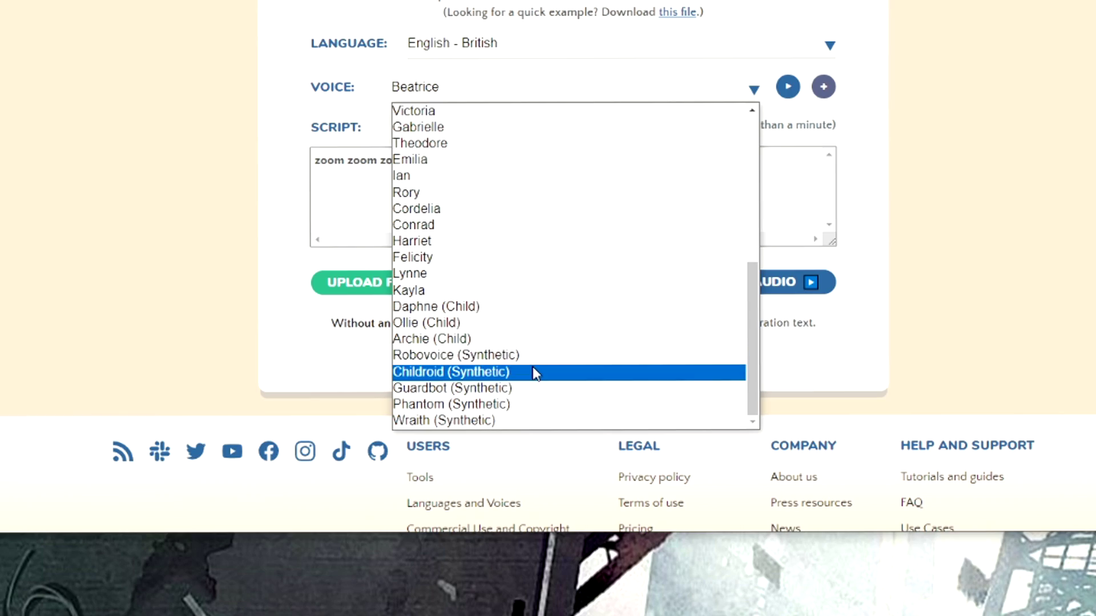
pyautogui.click(535, 373)
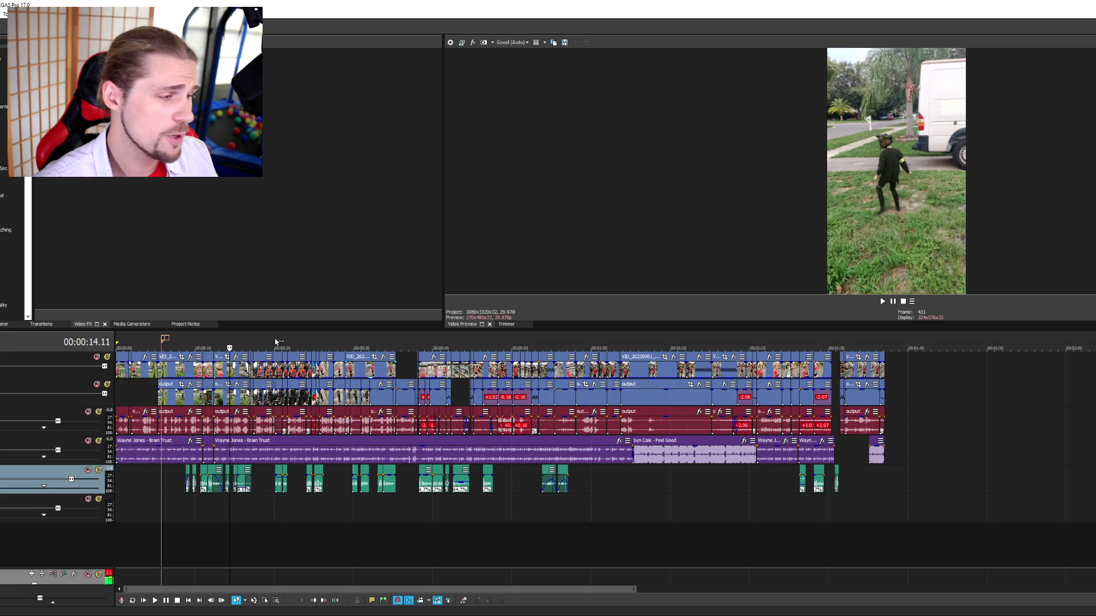
# - In VEGAS Pro, review the composited robot kid shots at several points along the edited timeline
pyautogui.click(274, 341)
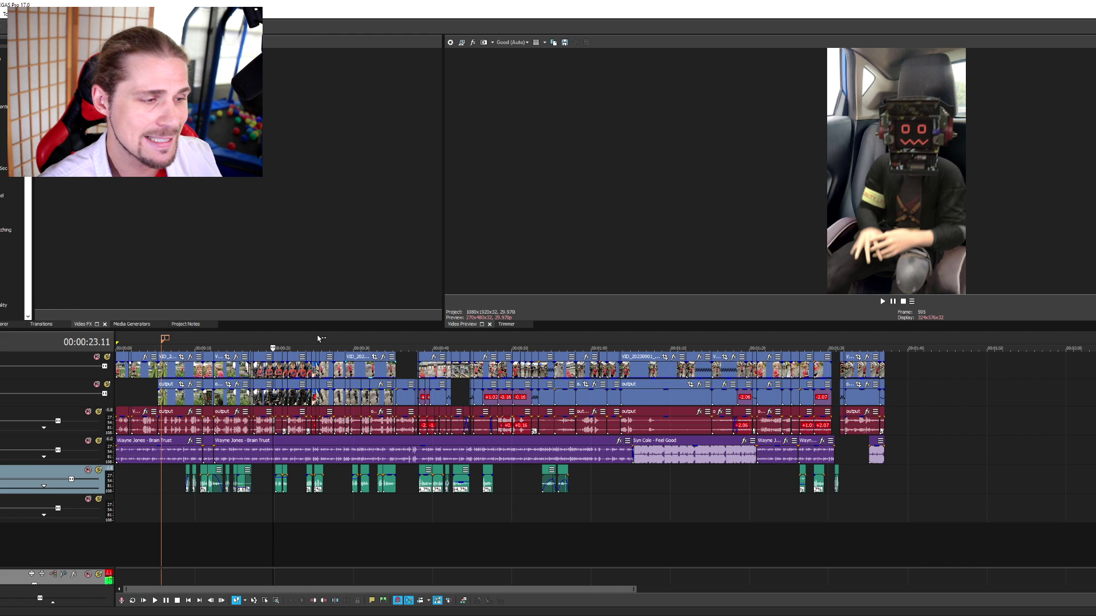
pyautogui.click(351, 340)
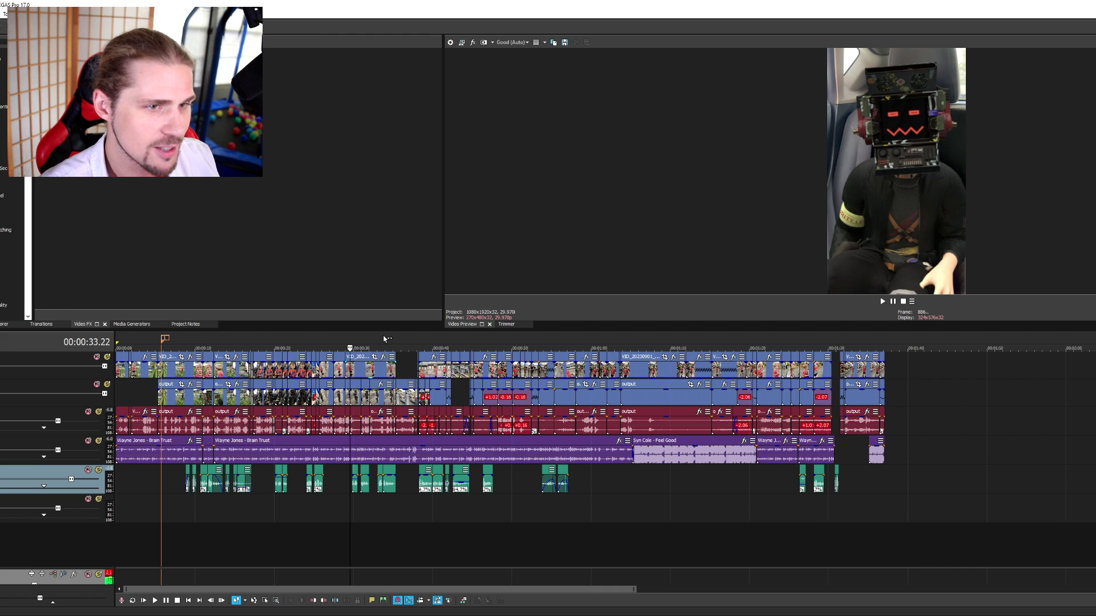
pyautogui.click(436, 340)
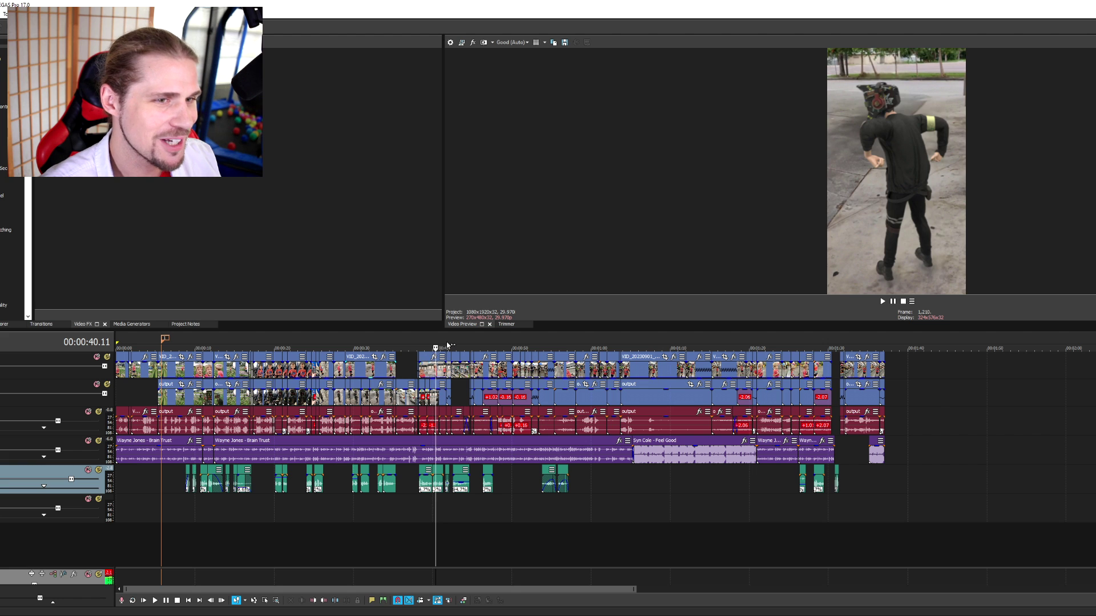
pyautogui.click(446, 343)
pyautogui.click(490, 346)
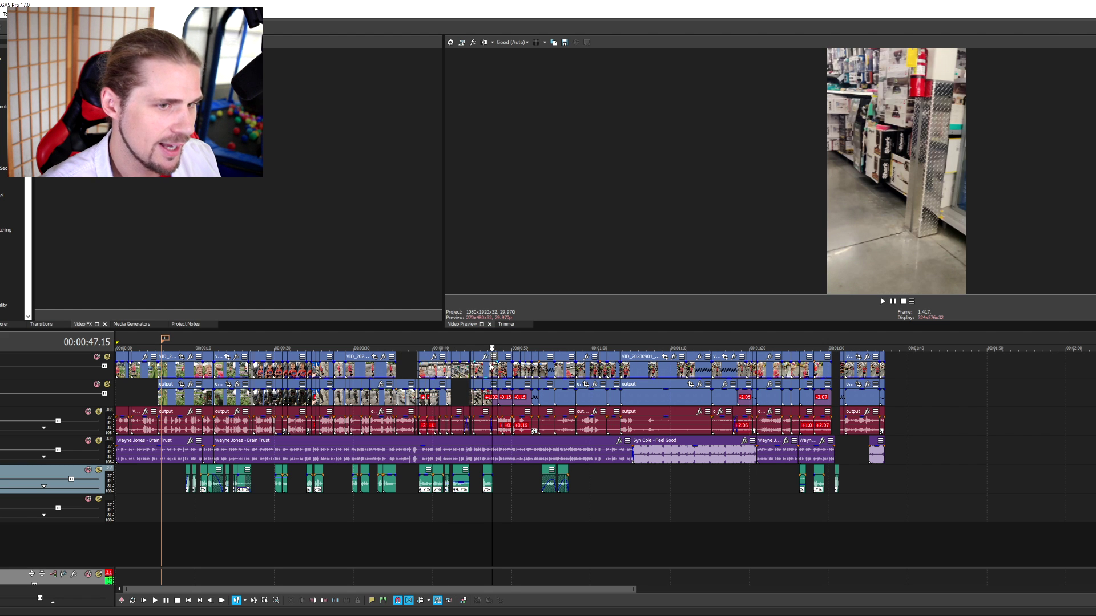
# - Examine the store shots around the "hang in there guys" audio clip up to "zoom zoom zoom", selecting the original video clip above it
pyautogui.scroll(6, 491, 366)
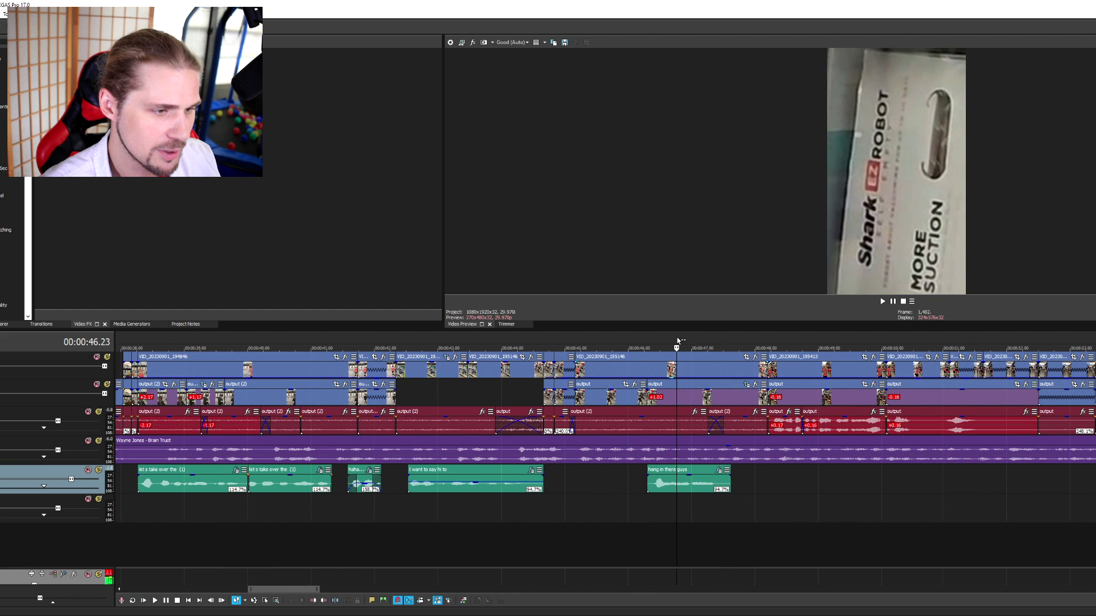
pyautogui.moveTo(679, 362); pyautogui.dragTo(688, 340)
pyautogui.moveTo(688, 381); pyautogui.dragTo(740, 383)
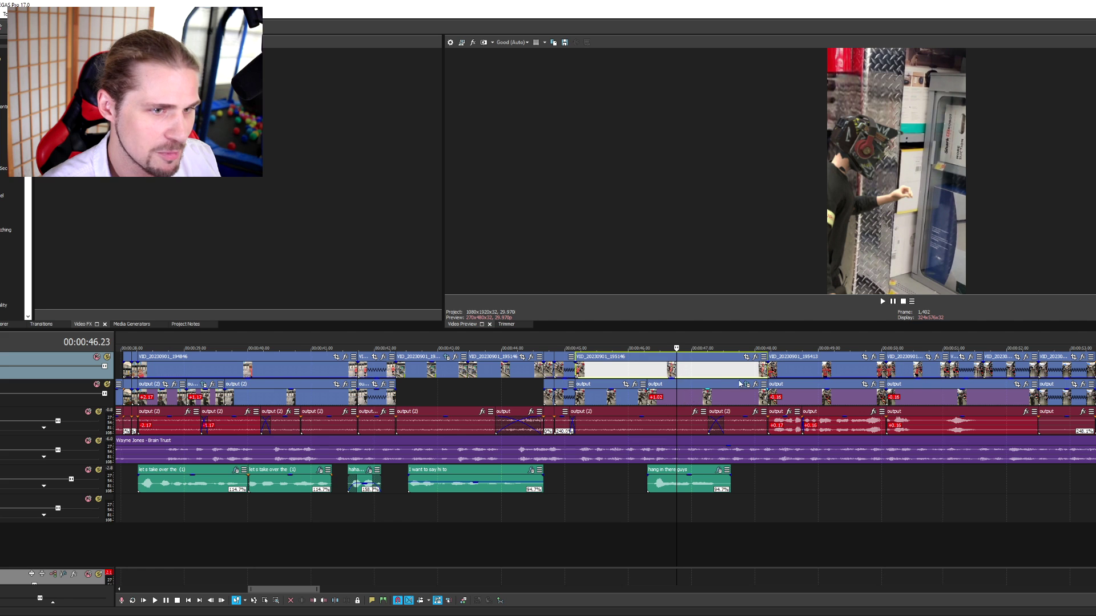
pyautogui.scroll(-2, 833, 343)
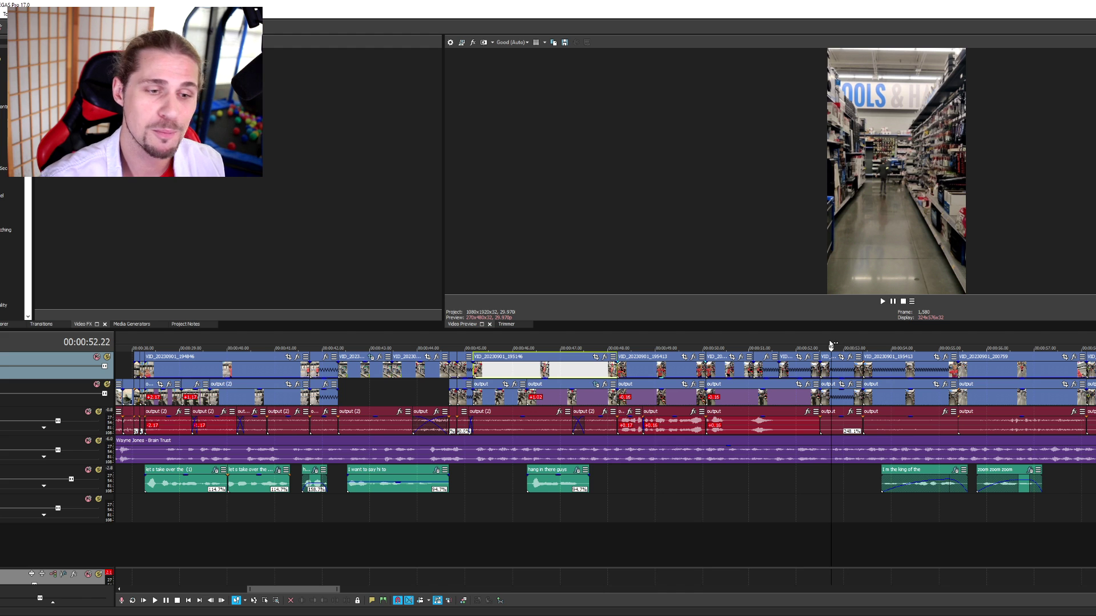
pyautogui.click(973, 344)
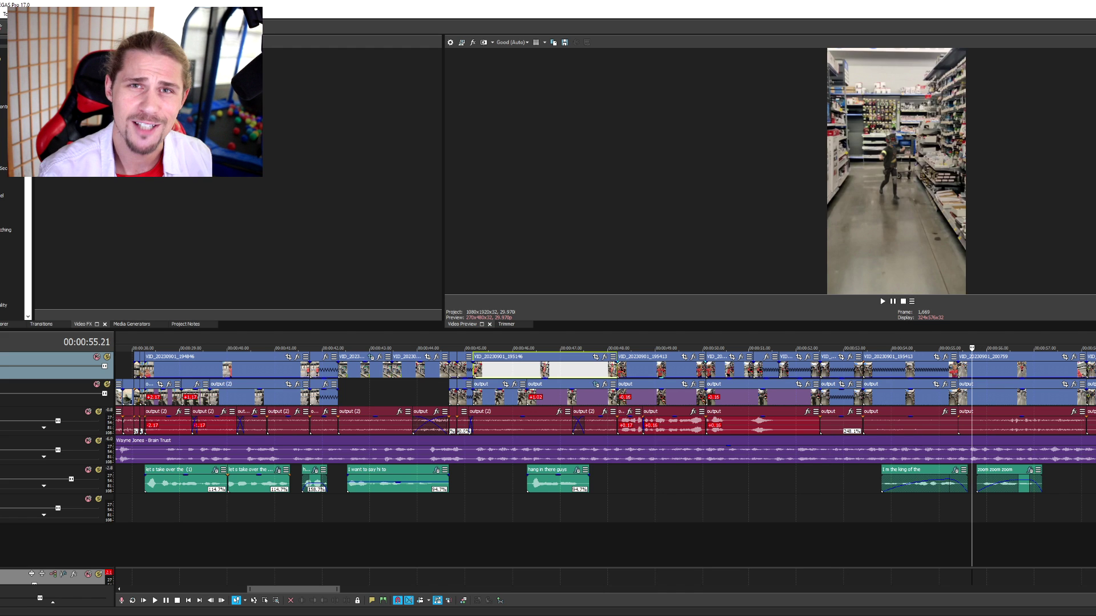